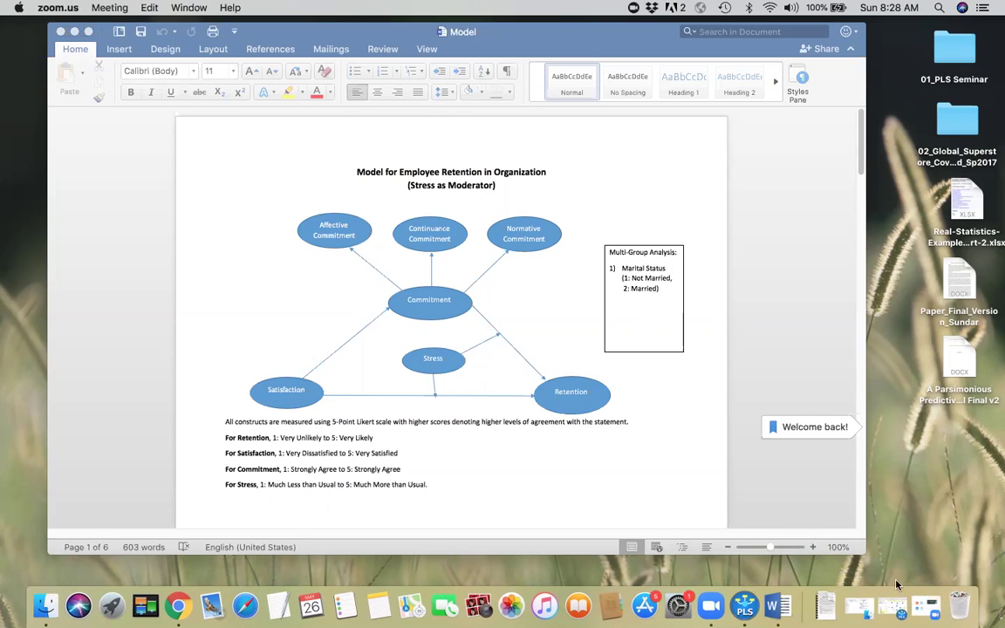
Switch to SmartPLS and duplicate Satisfaction_Retention_Model_3 within the PLS-SEM Series project under the name Satisfaction_Retention_Model_4.
click(881, 605)
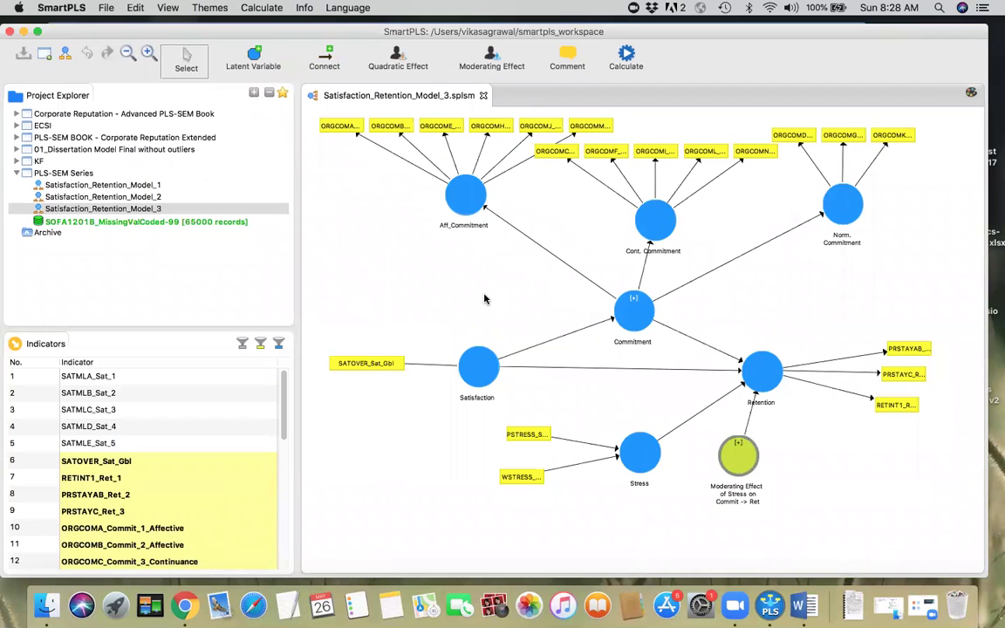
click(100, 208)
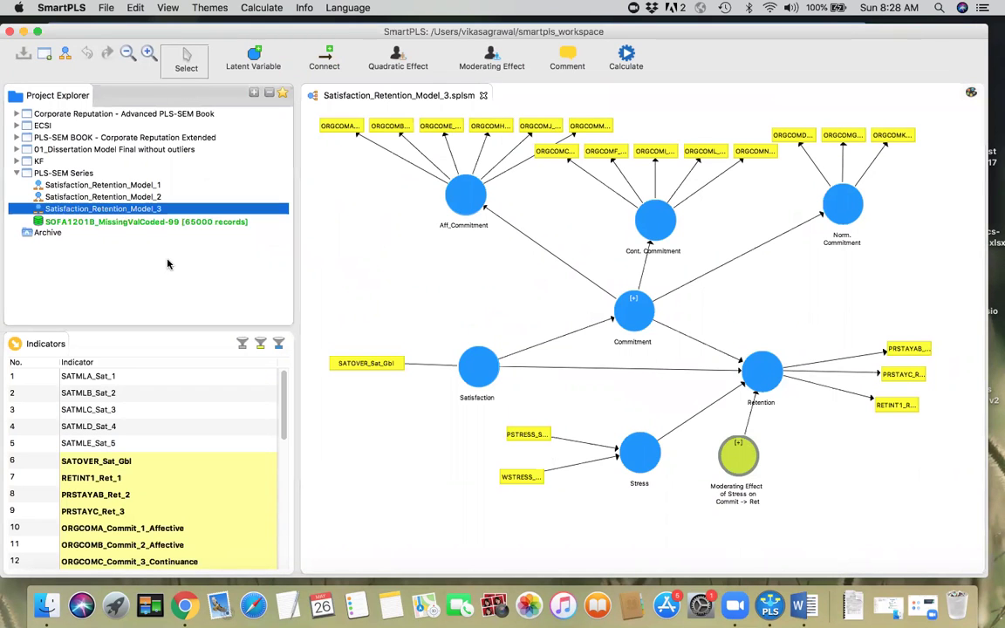
key(super+c)
key(super+v)
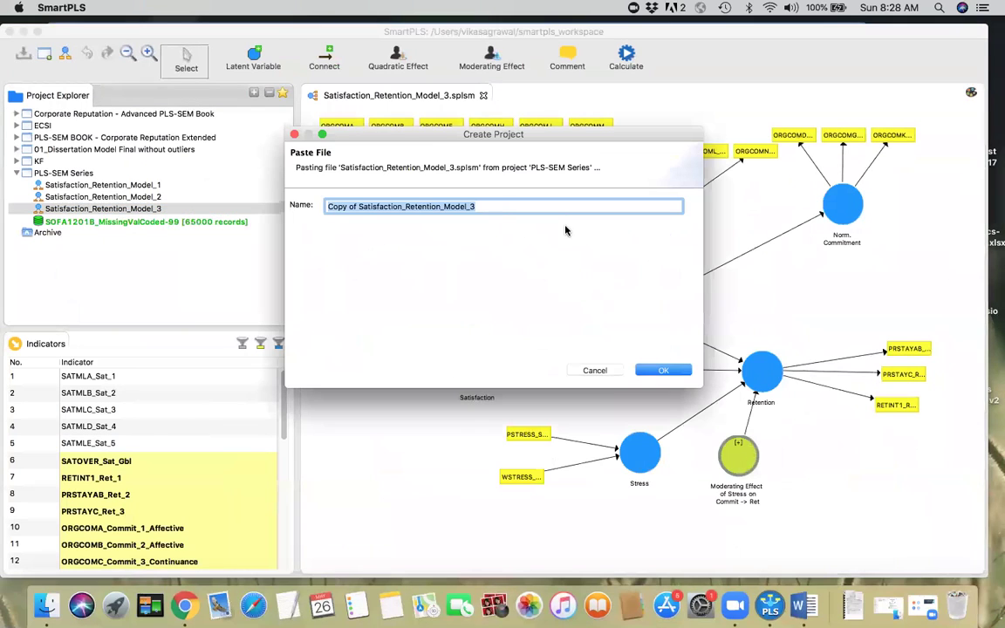
click(490, 207)
key(BackSpace)
text(4)
click(360, 207)
key(BackSpace)
key(BackSpace)
key(BackSpace)
key(BackSpace)
key(BackSpace)
key(BackSpace)
key(BackSpace)
key(BackSpace)
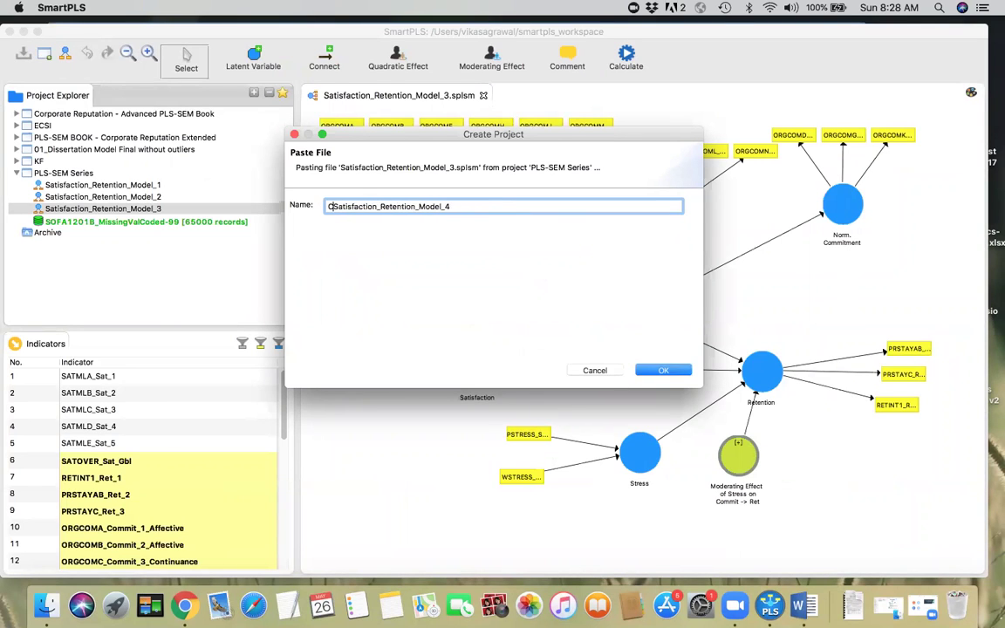
click(663, 372)
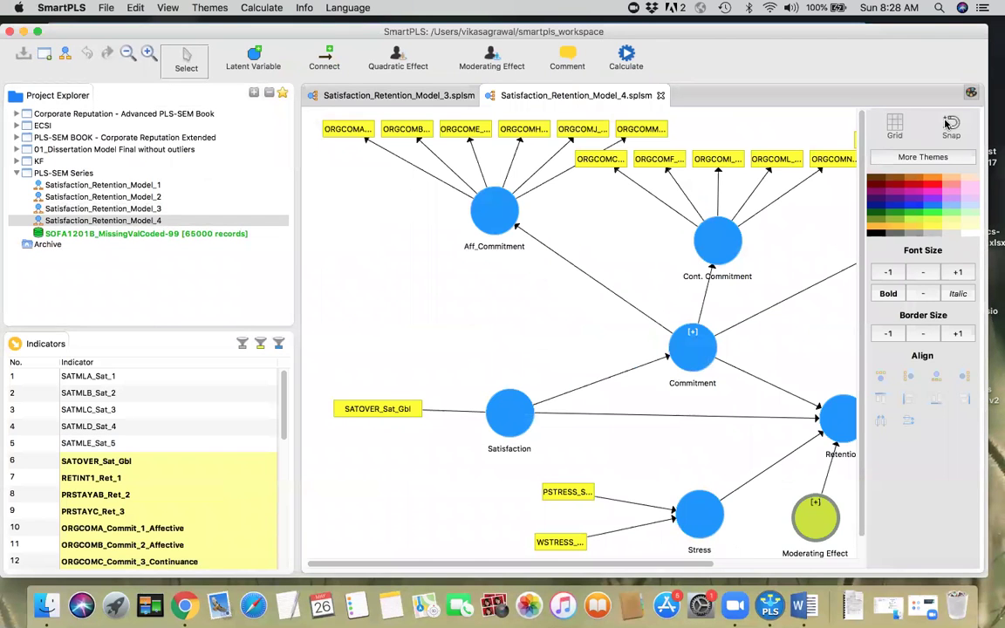
Delete the moderating effect of Stress on Commit -> Ret and the Stress construct with its indicators from Satisfaction_Retention_Model_4.
click(971, 93)
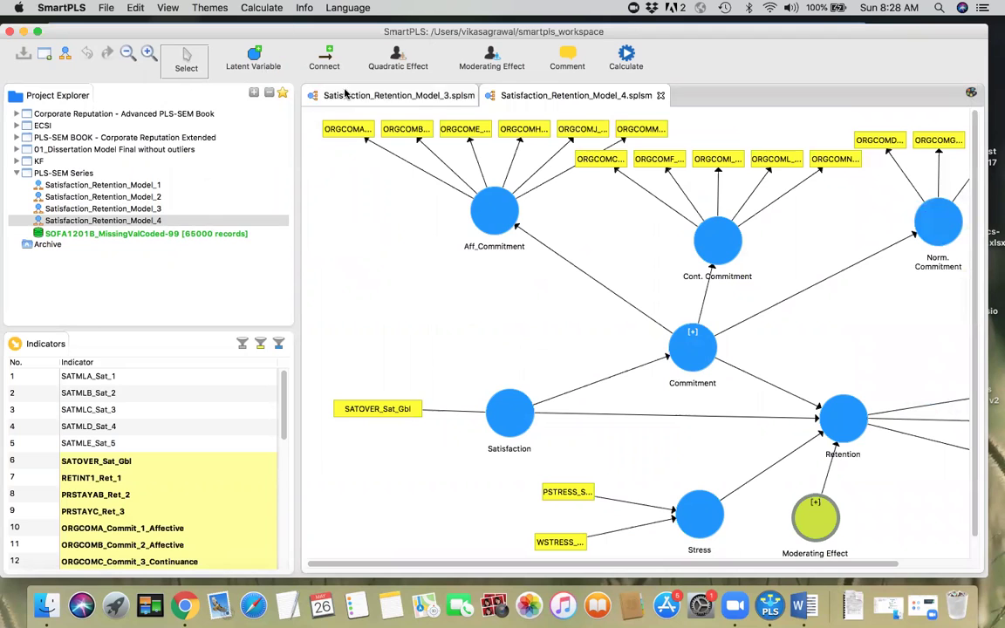
click(127, 54)
click(127, 53)
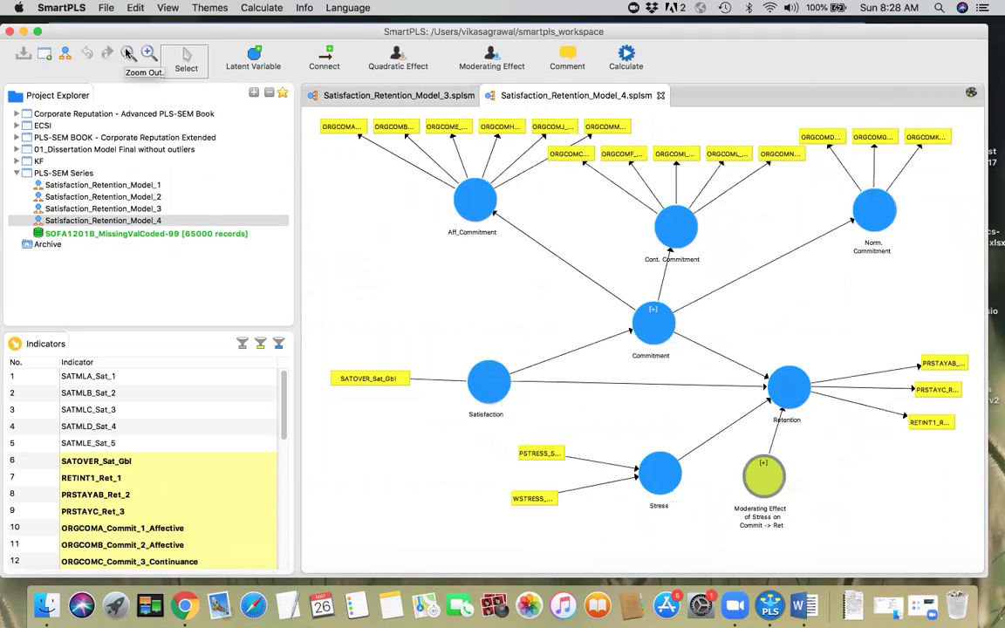
click(127, 53)
click(741, 449)
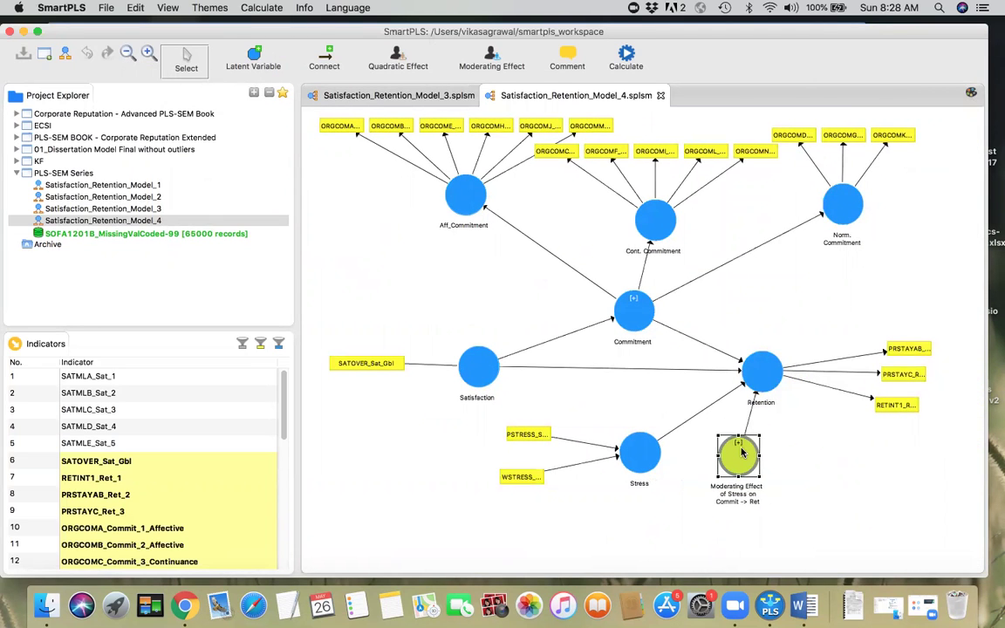
click(640, 458)
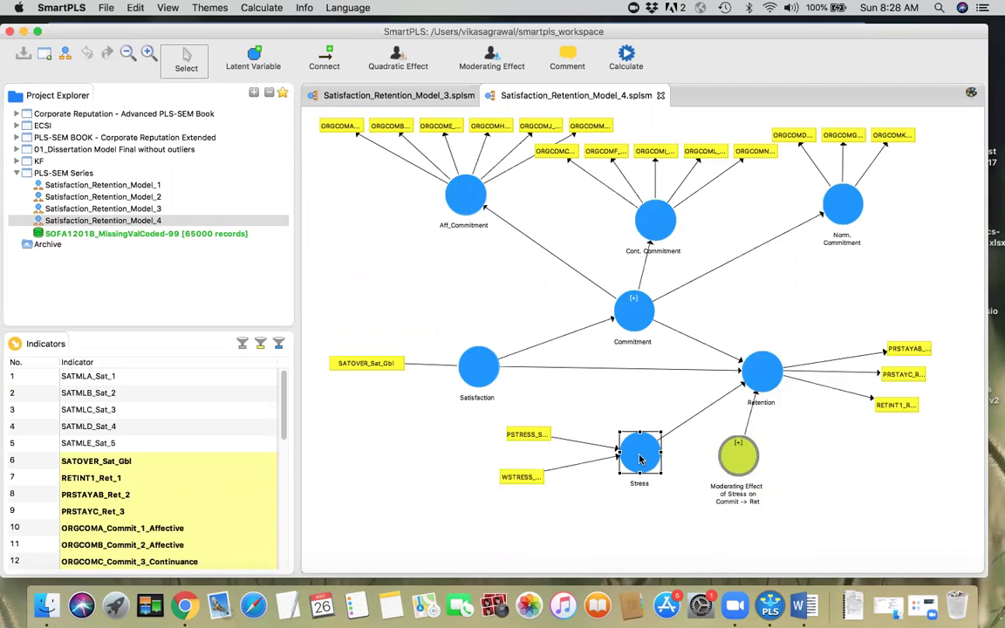
key(Delete)
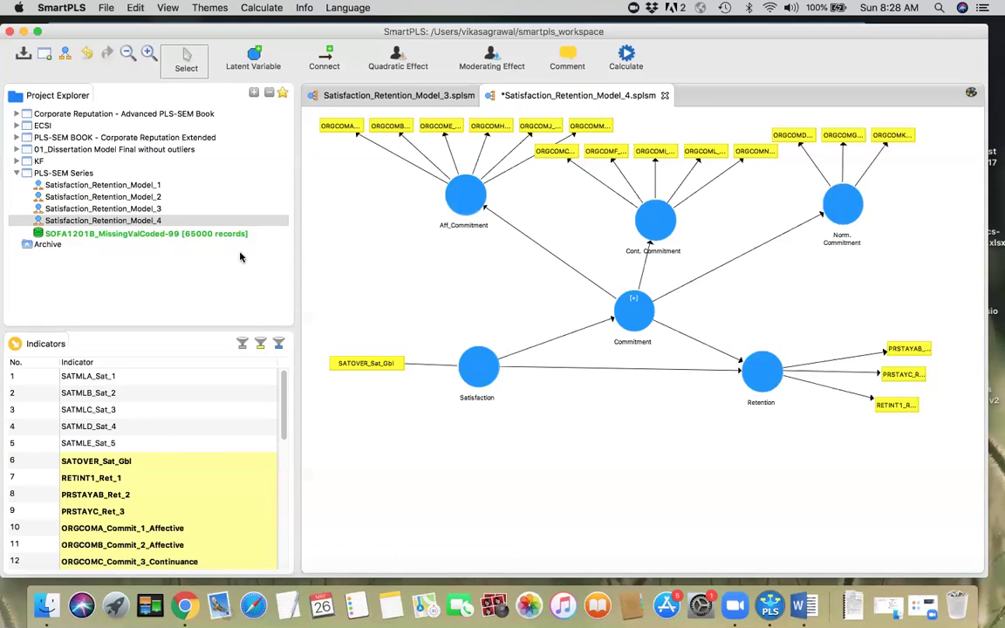
Generate data groups in the SOFA1201B_MissingValCoded-99 dataset with the name prefix Marital_Status, using XMARST_MaritalStatus as the first group column.
double_click(169, 234)
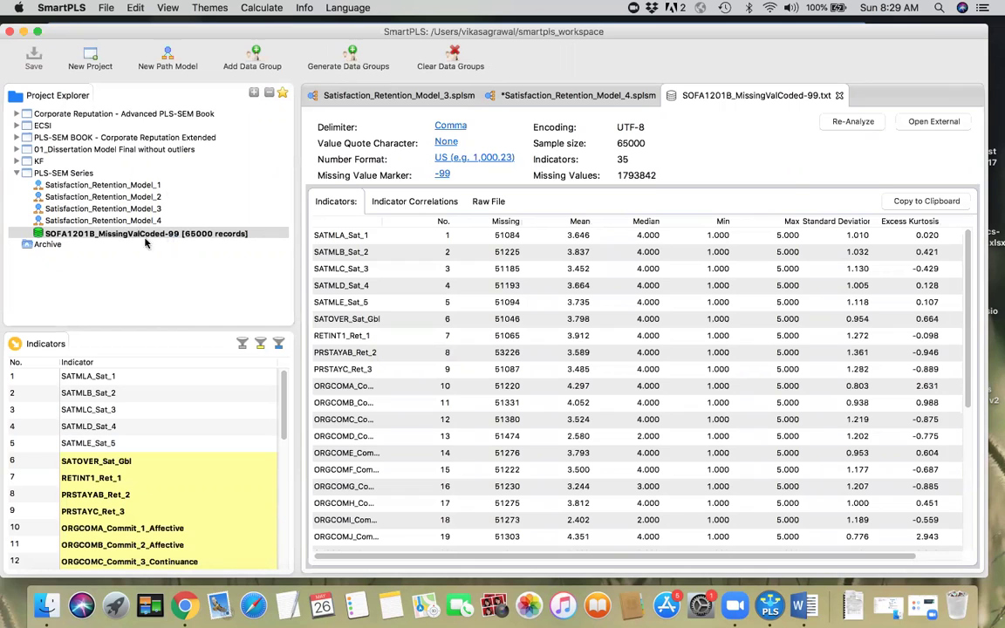
click(348, 68)
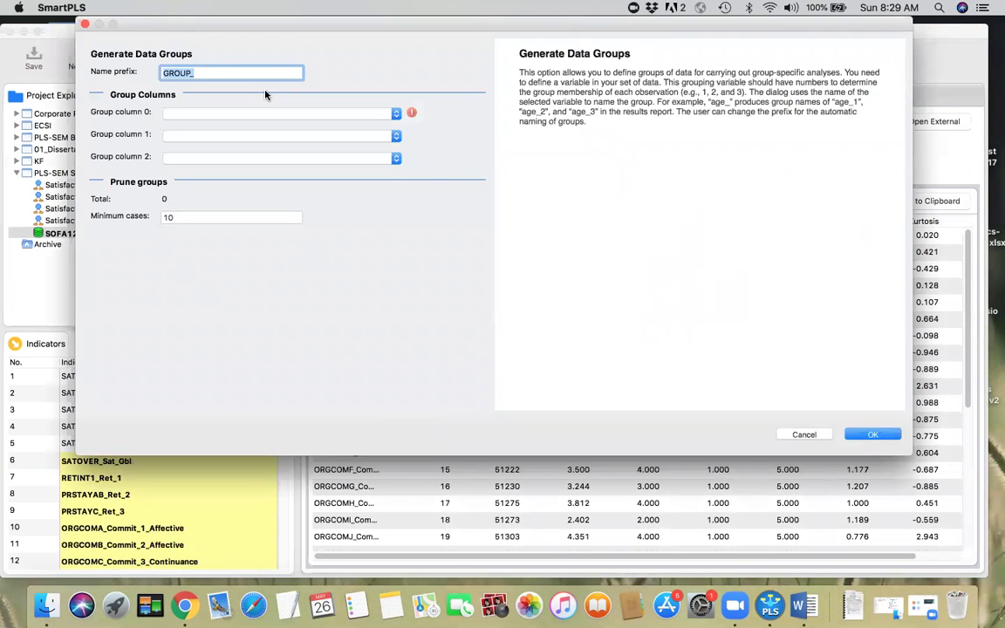
text(Marital)
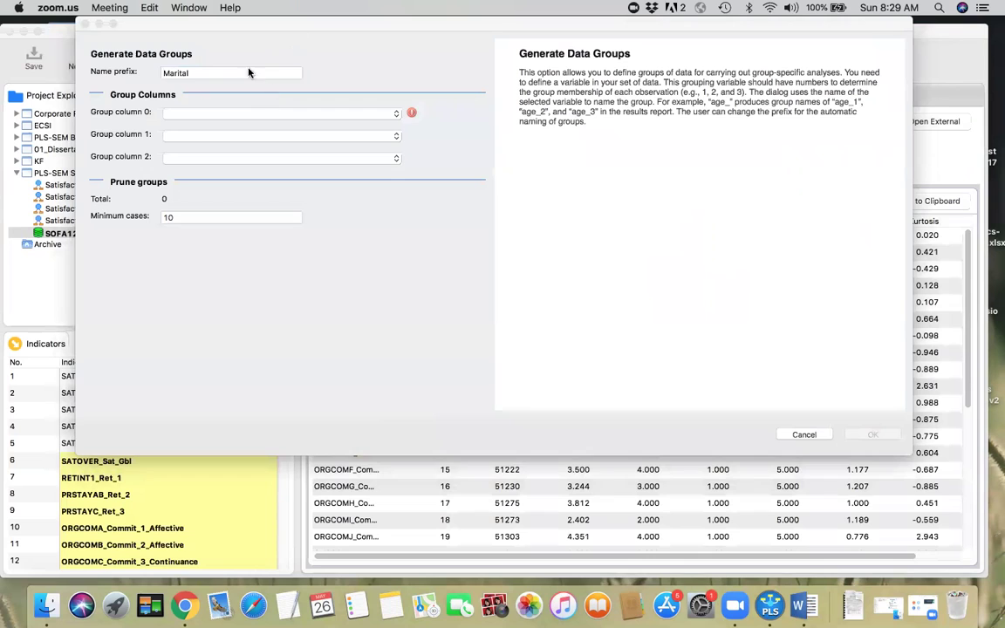
click(245, 72)
text(l_Status)
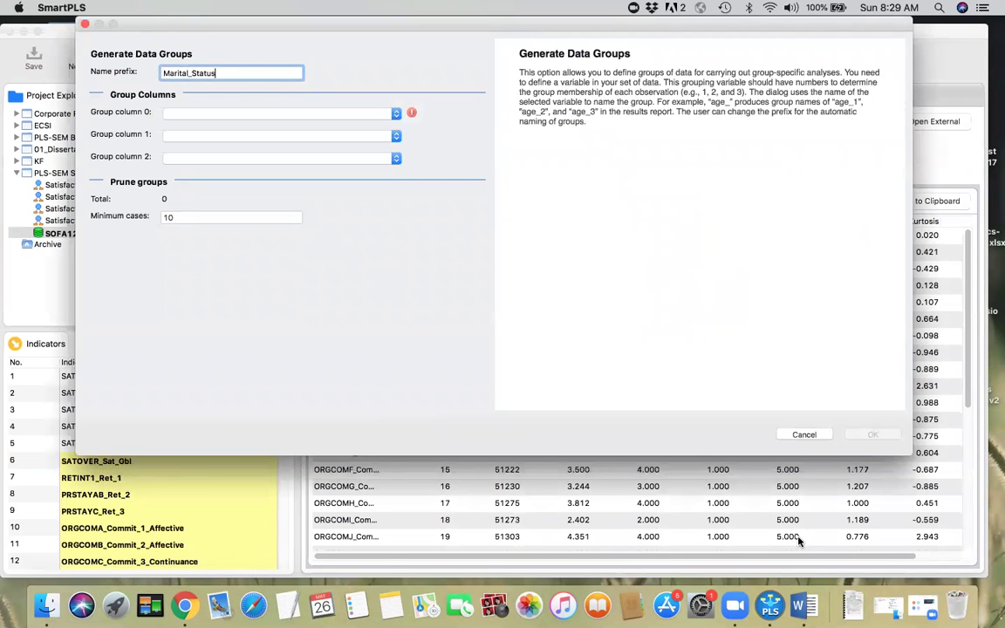
click(804, 608)
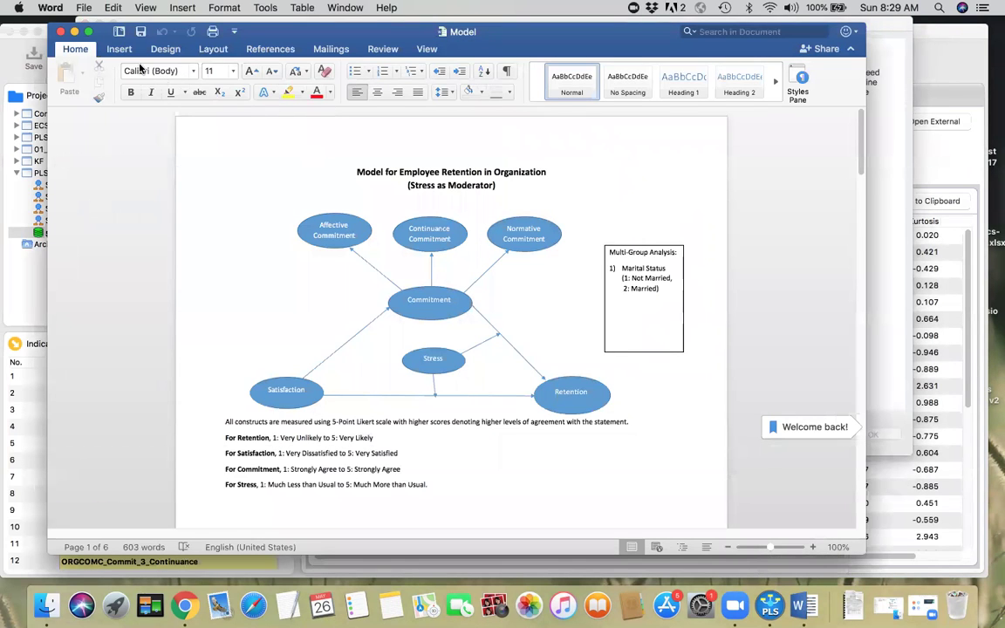
click(75, 32)
click(188, 114)
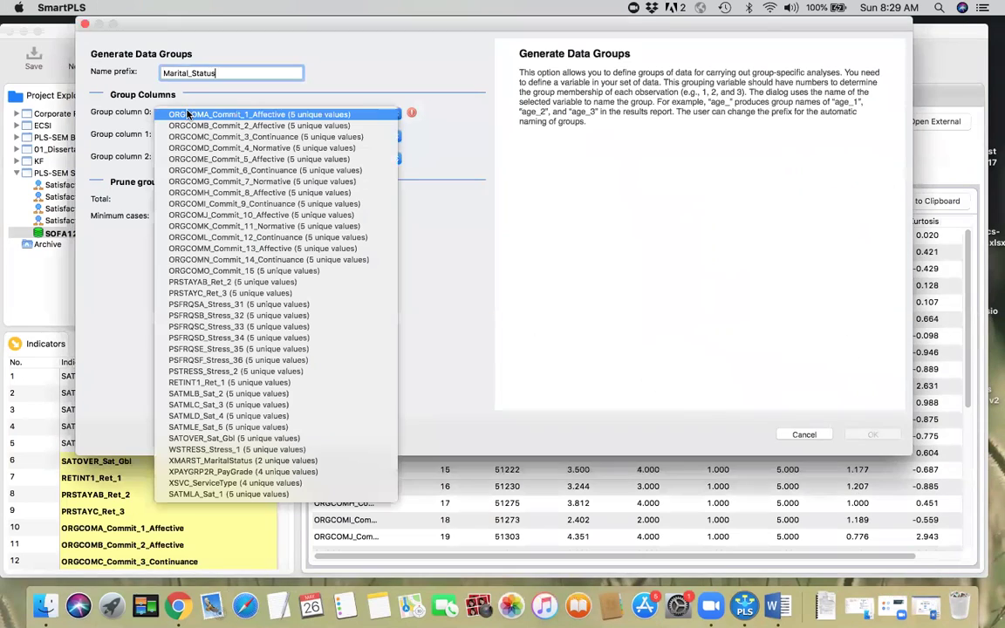
click(256, 462)
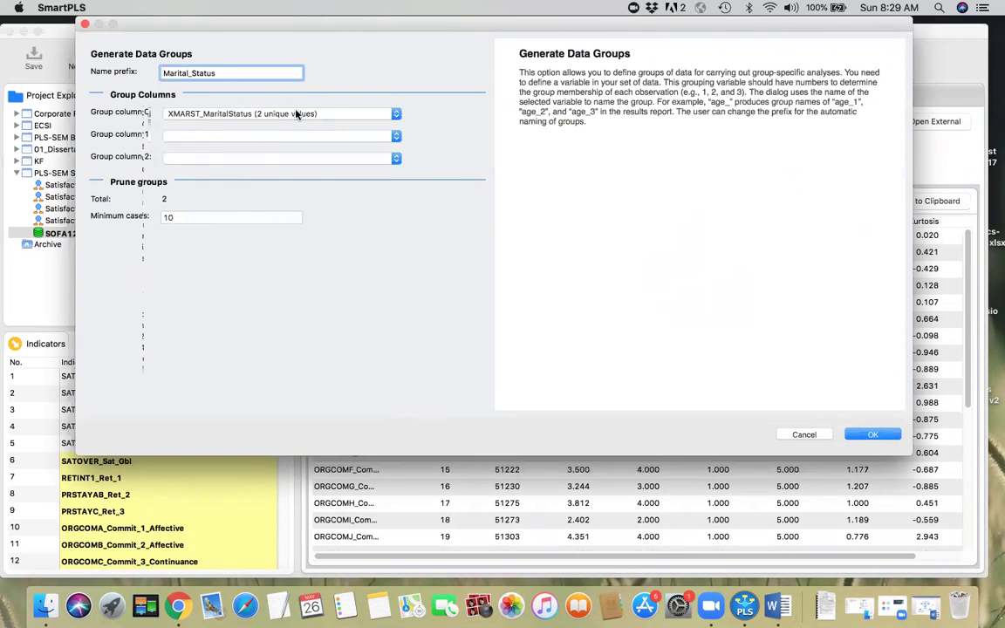
click(871, 434)
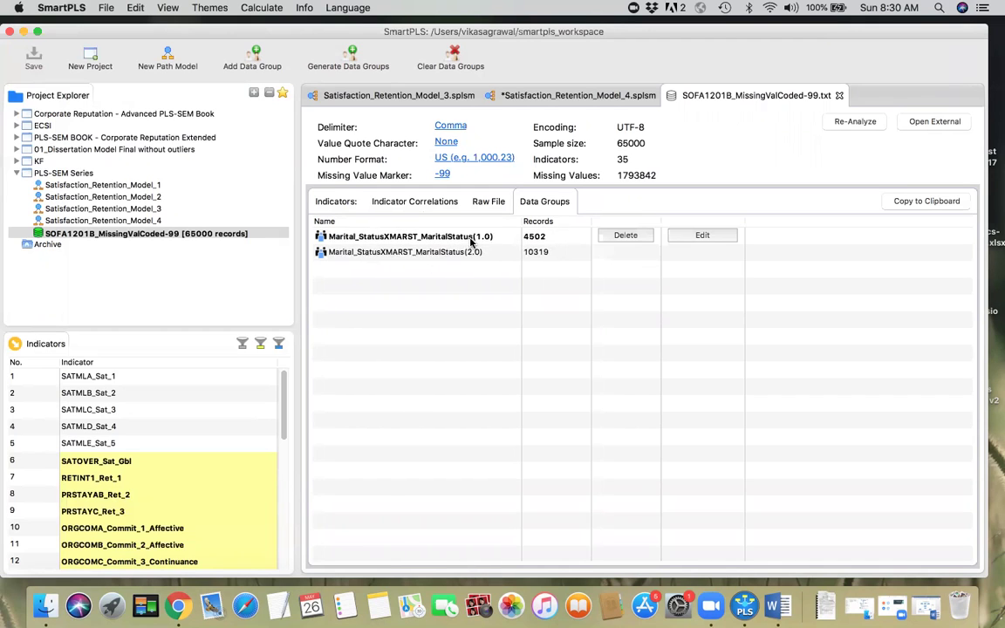
Switch to Word and check the marital status coding for the multi-group analysis in the Model document.
key(super+Tab)
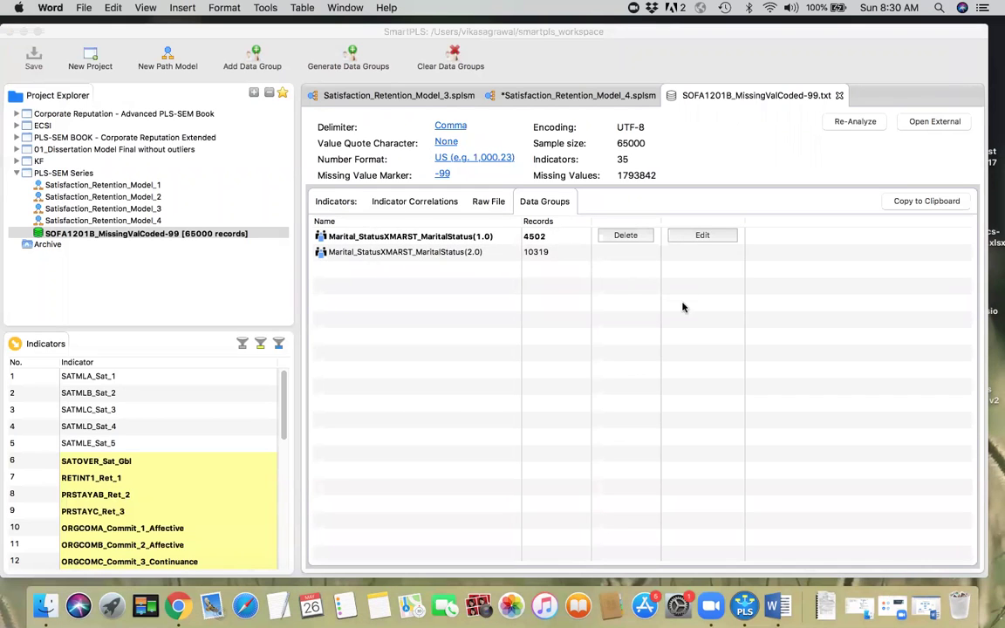
key(super+Tab)
key(Tab)
key(Tab)
key(Tab)
key(Tab)
key(Tab)
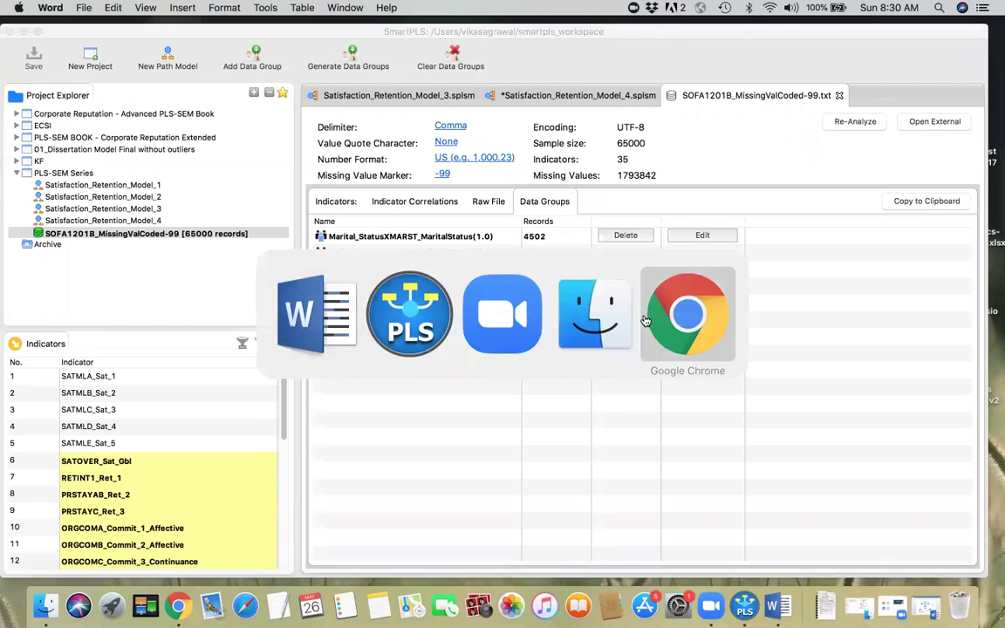
click(925, 604)
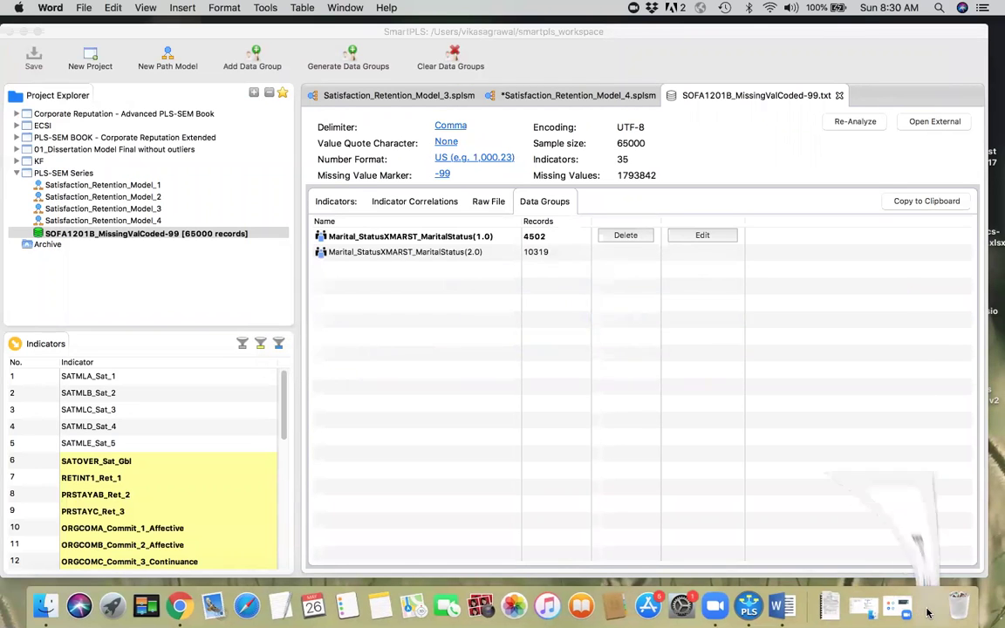
key(super+Tab)
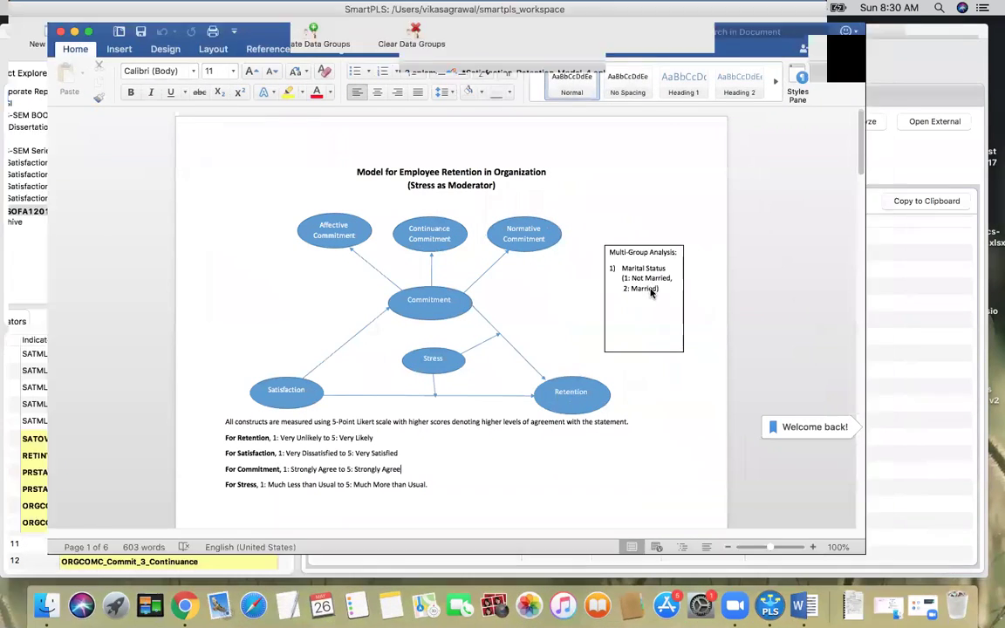
Rename the data group for marital status value 1.0 as Not_Married in SmartPLS.
click(703, 236)
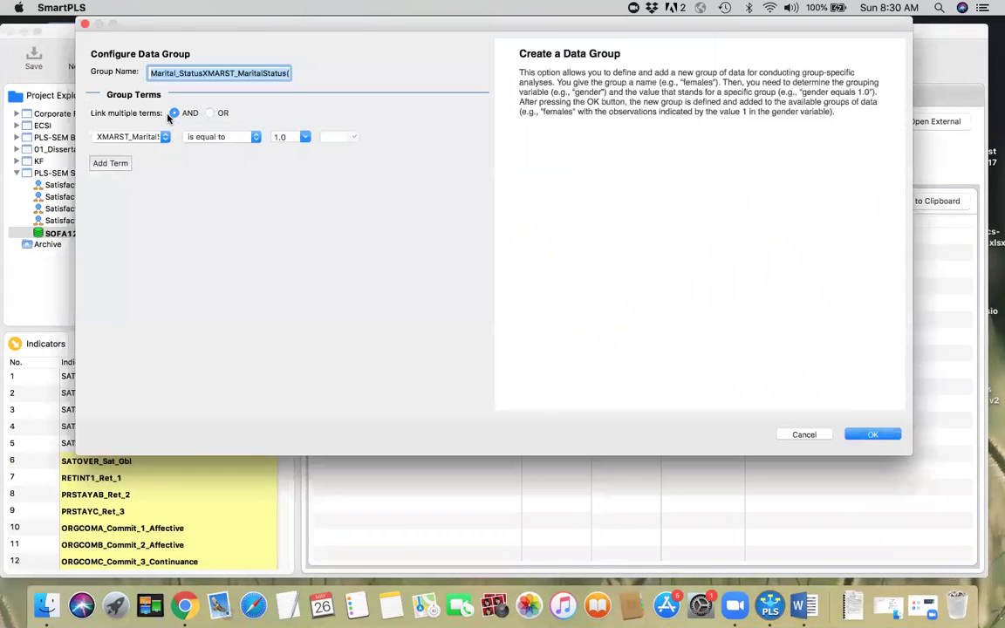
text(Not_ma)
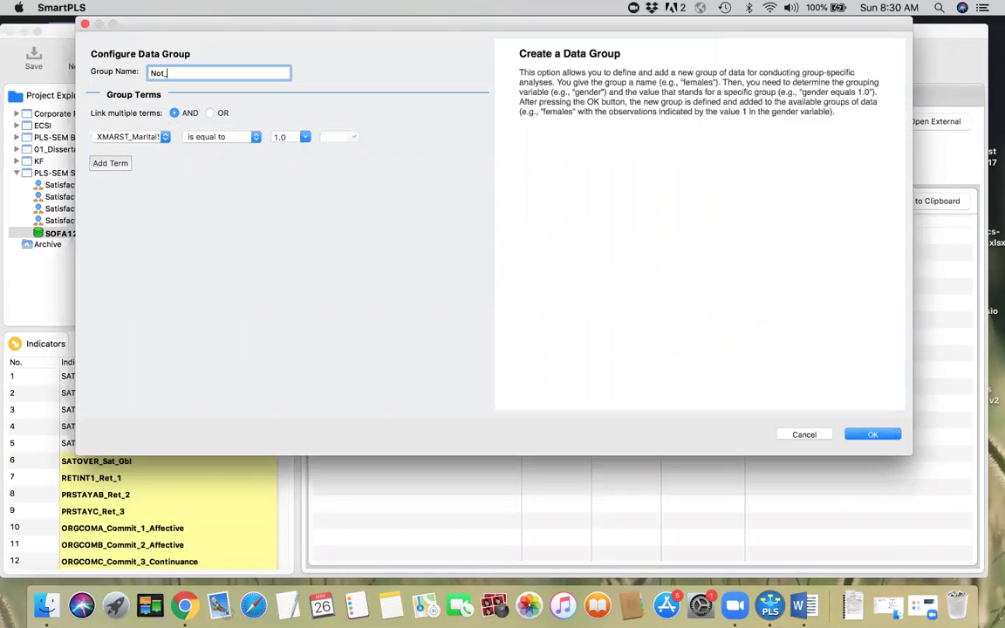
key(BackSpace)
key(BackSpace)
text(Married)
click(872, 435)
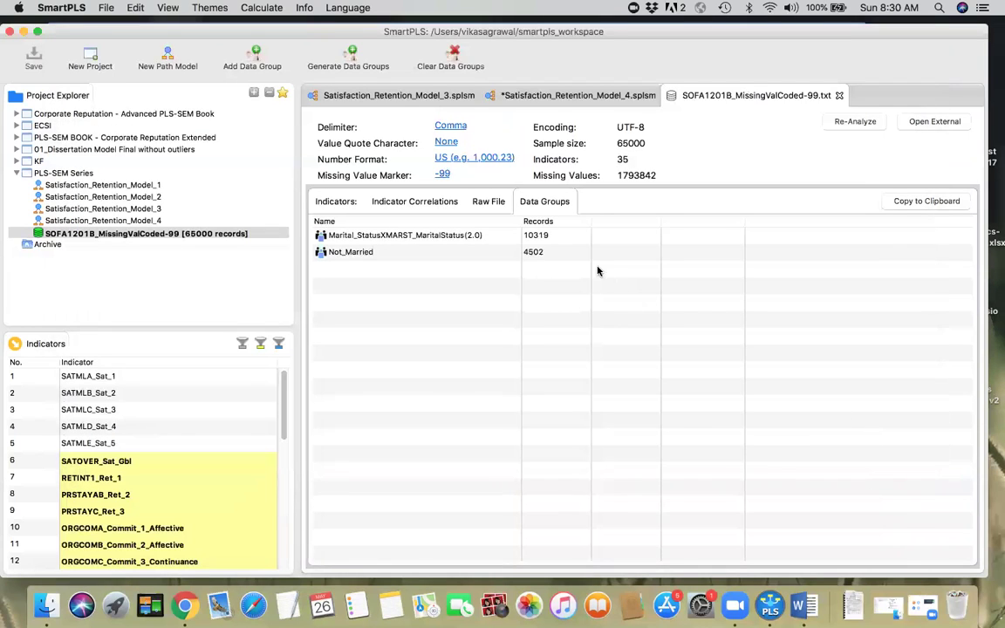
Rename the data group for marital status value 2.0 as Married.
mouse_move(536, 245)
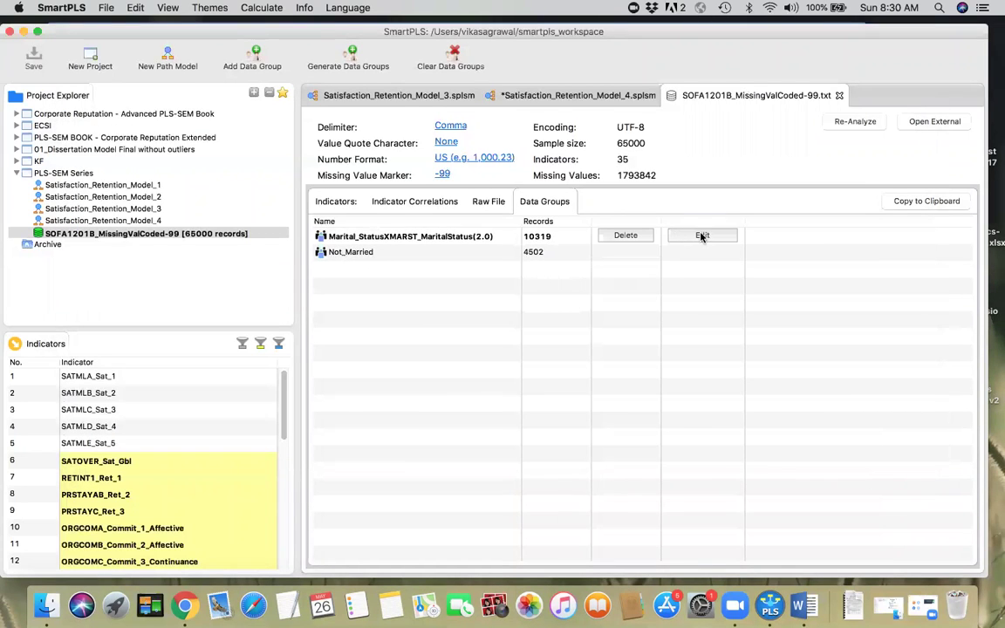
click(702, 237)
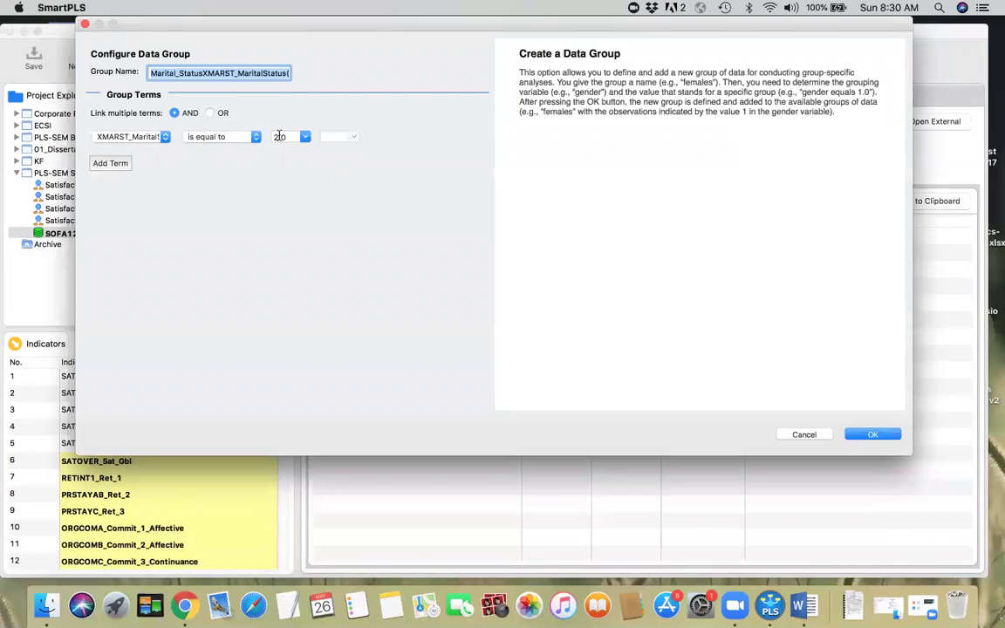
text(Married)
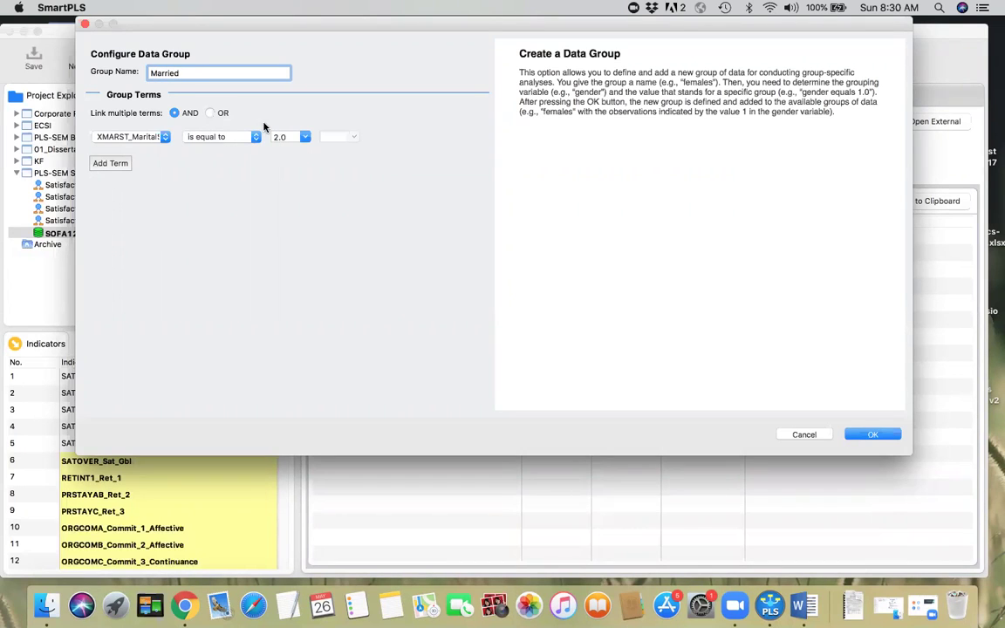
click(874, 435)
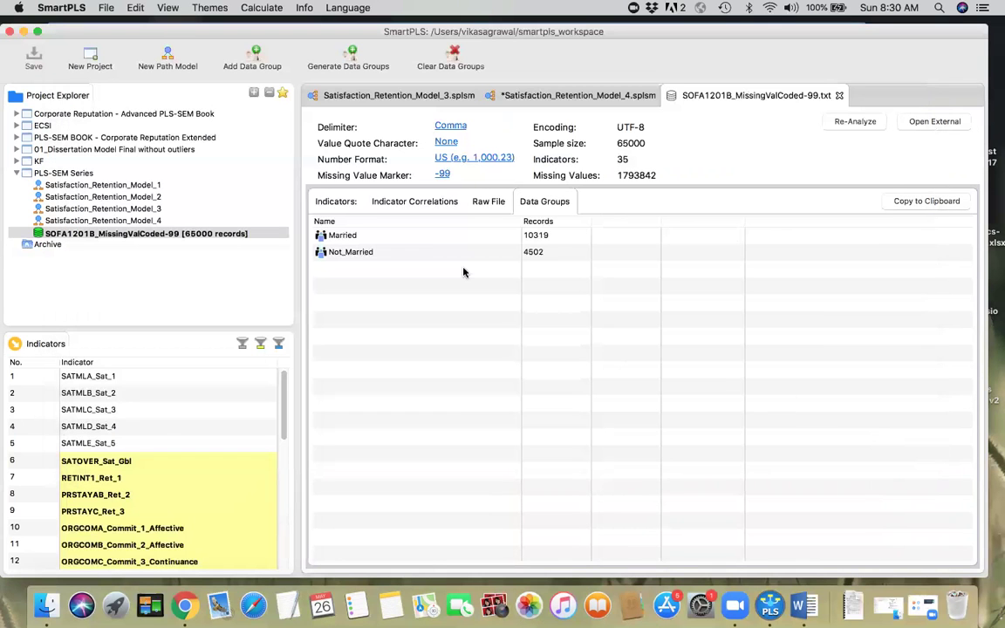
click(327, 59)
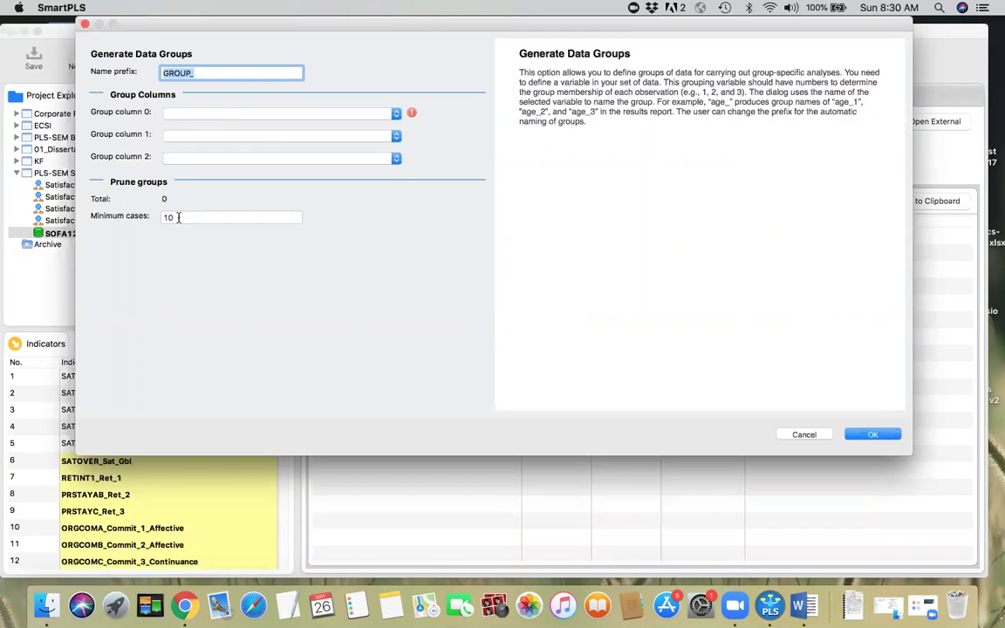
click(207, 219)
text(00)
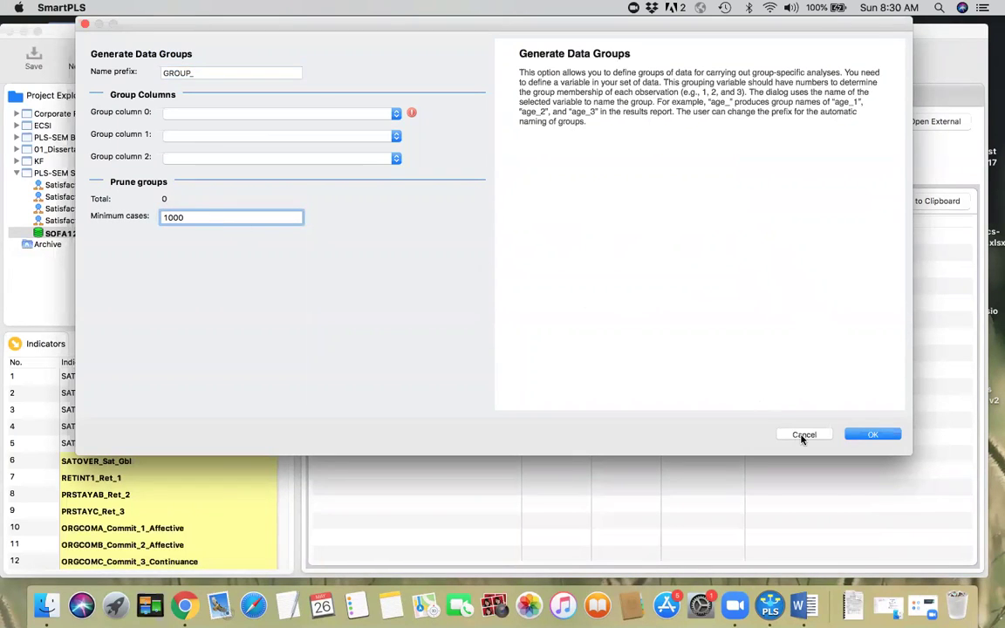
click(802, 435)
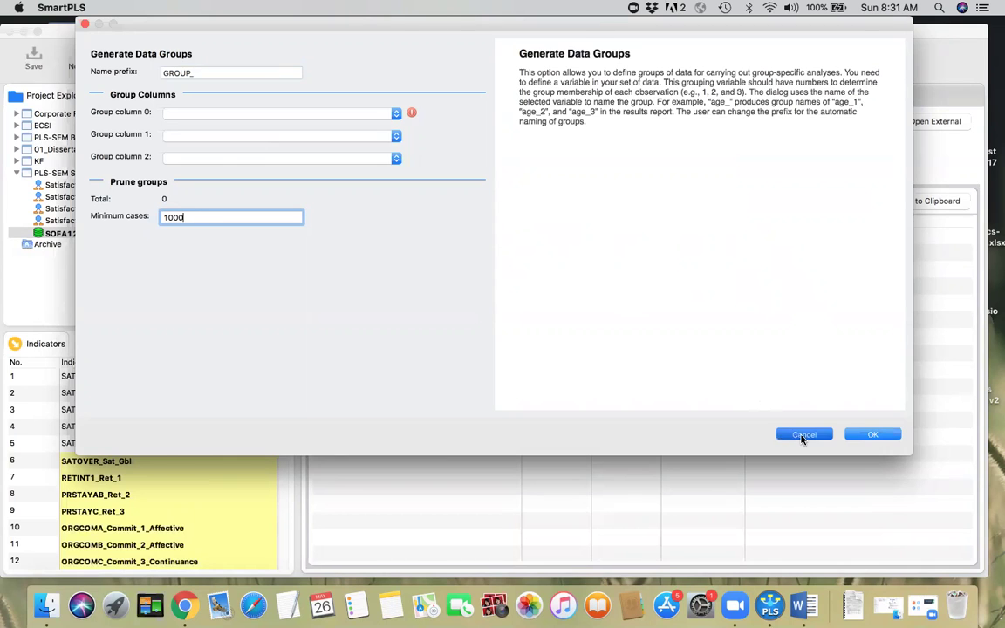
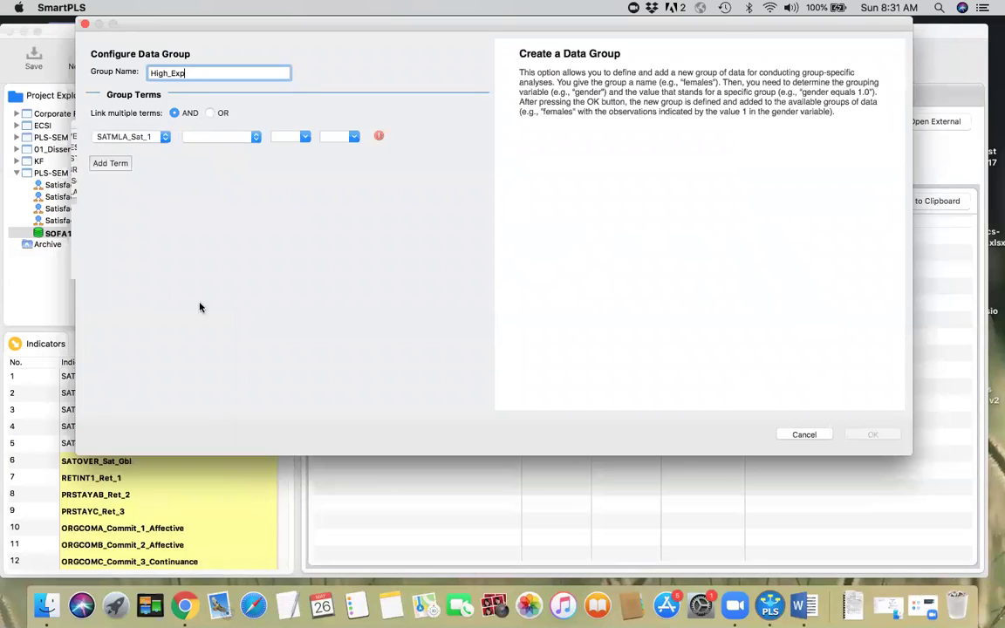
Set the High_Exp data group's term so that SATMLA_Sat_1 is higher than 10.
click(255, 138)
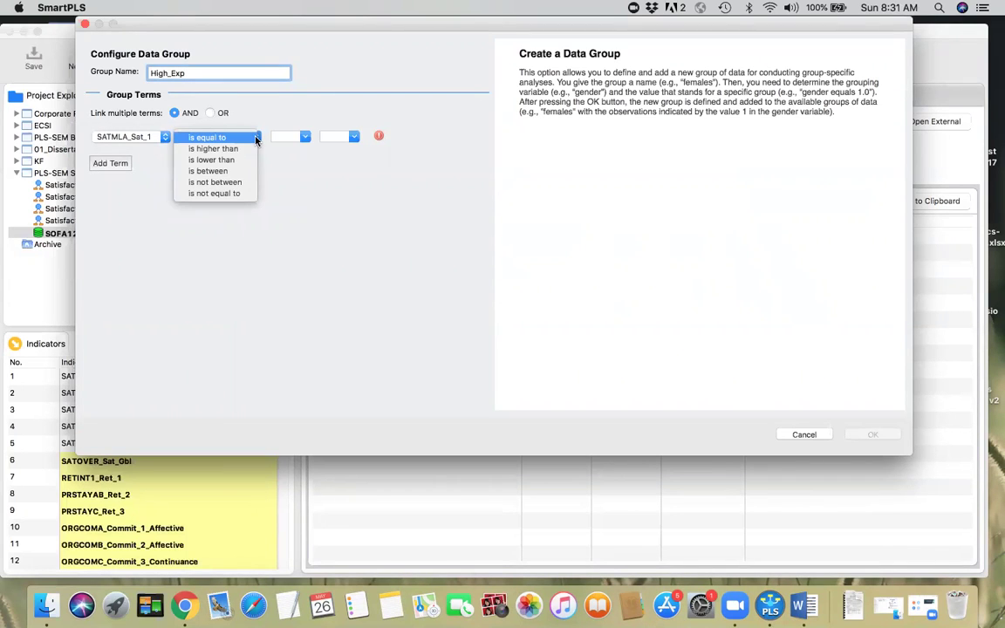
click(213, 159)
click(281, 138)
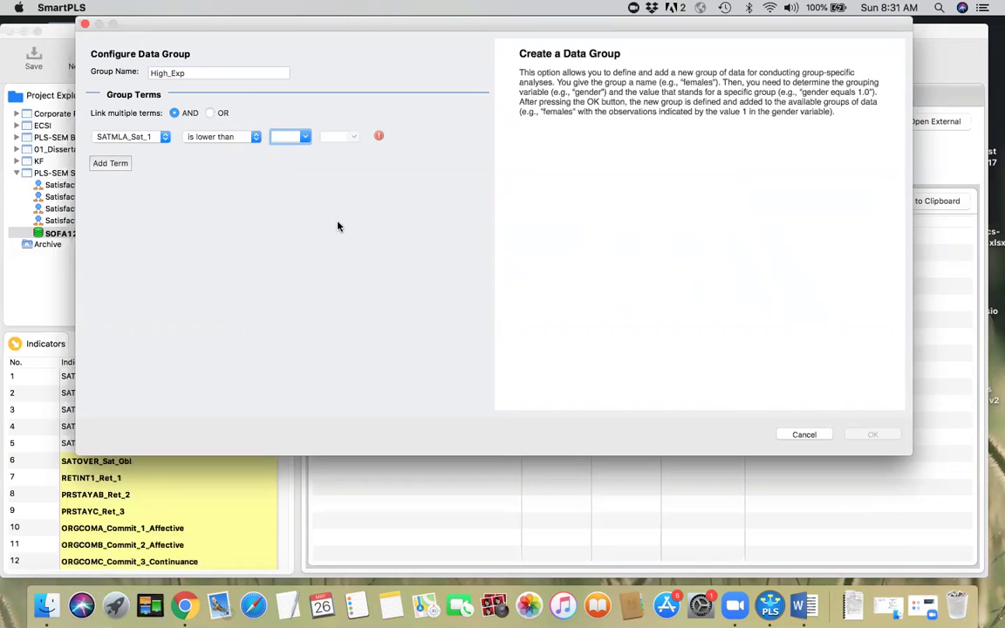
click(256, 137)
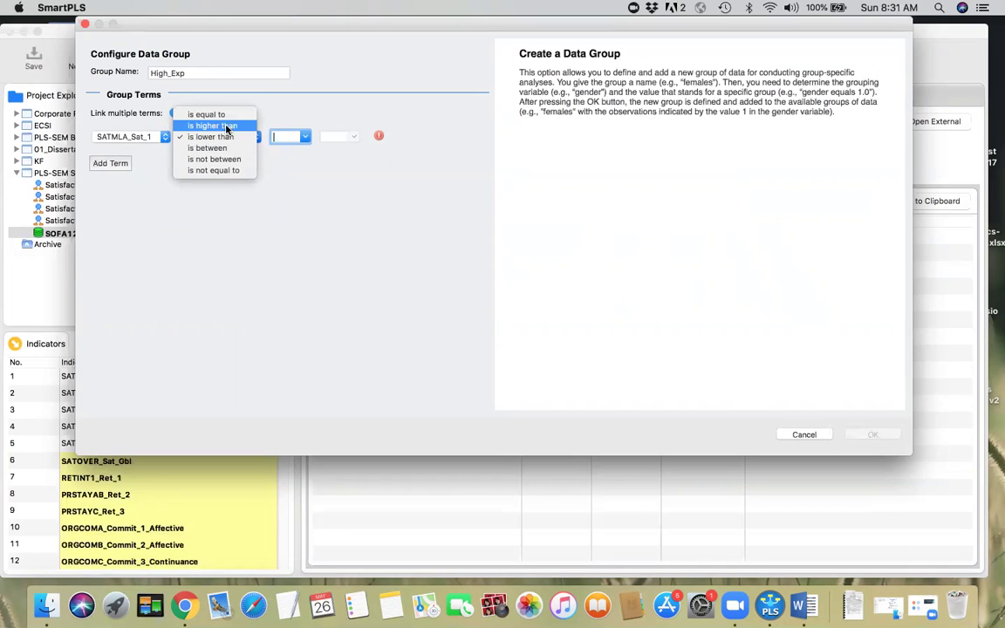
click(227, 127)
text(10)
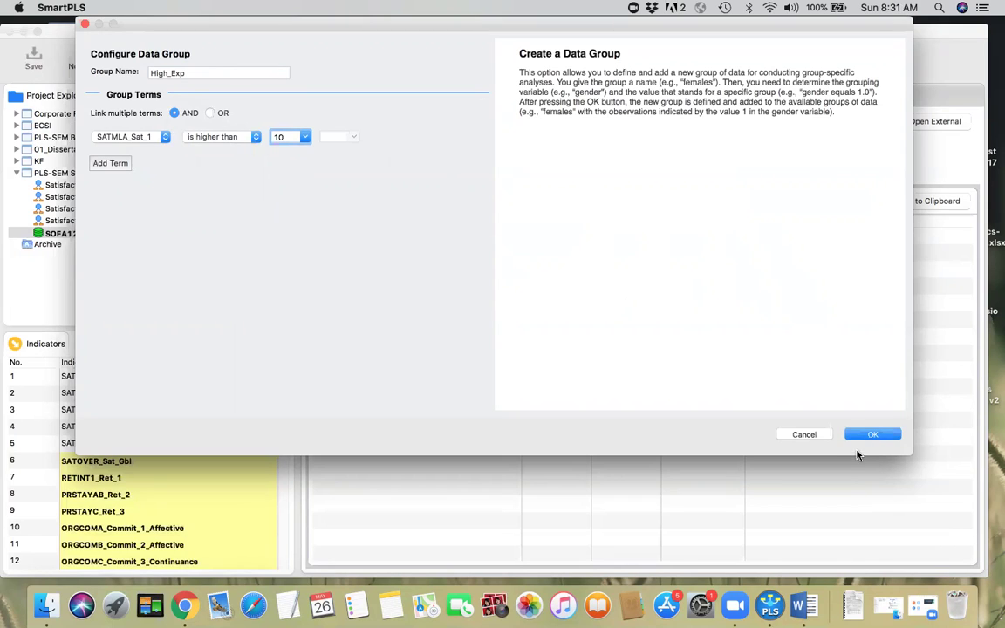
Rename the data group being configured as Low_Exp and change its SATMLA_Sat_1 term to lower than 11.
click(153, 68)
key(BackSpace)
key(BackSpace)
key(BackSpace)
key(BackSpace)
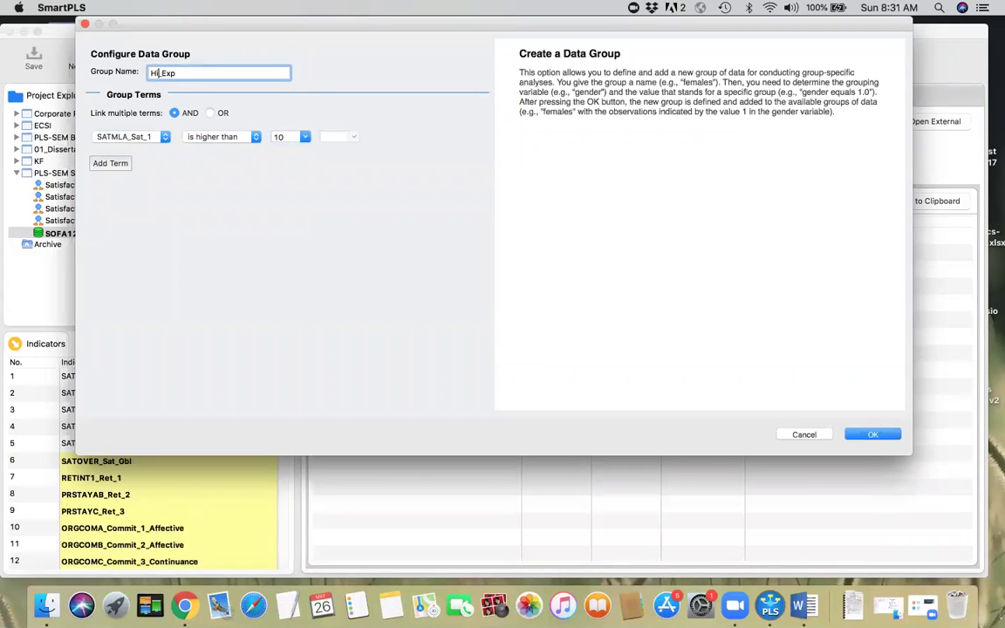
text(L)
key(BackSpace)
text(Low)
click(257, 137)
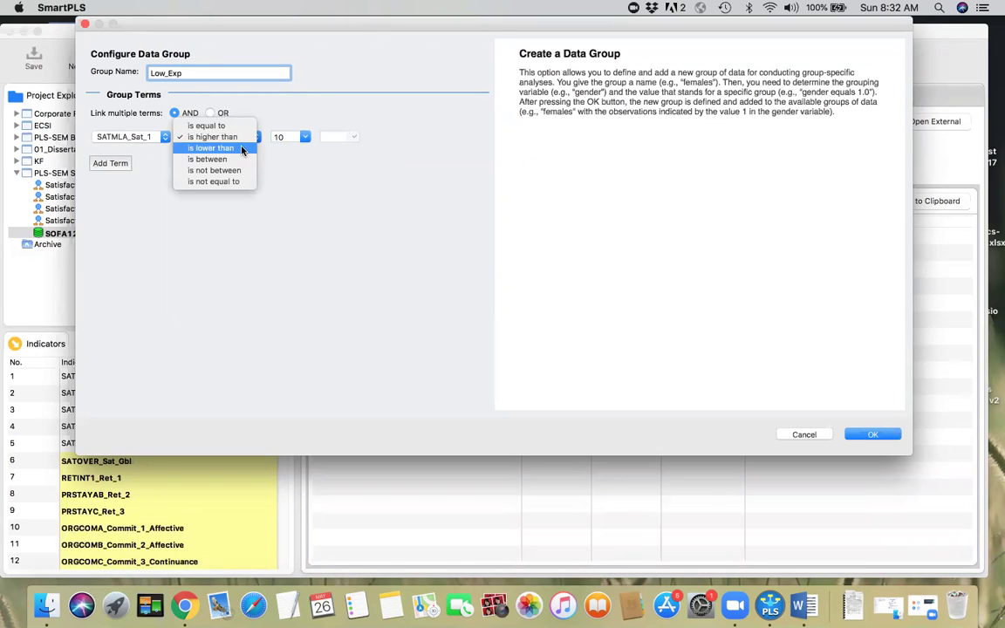
click(215, 148)
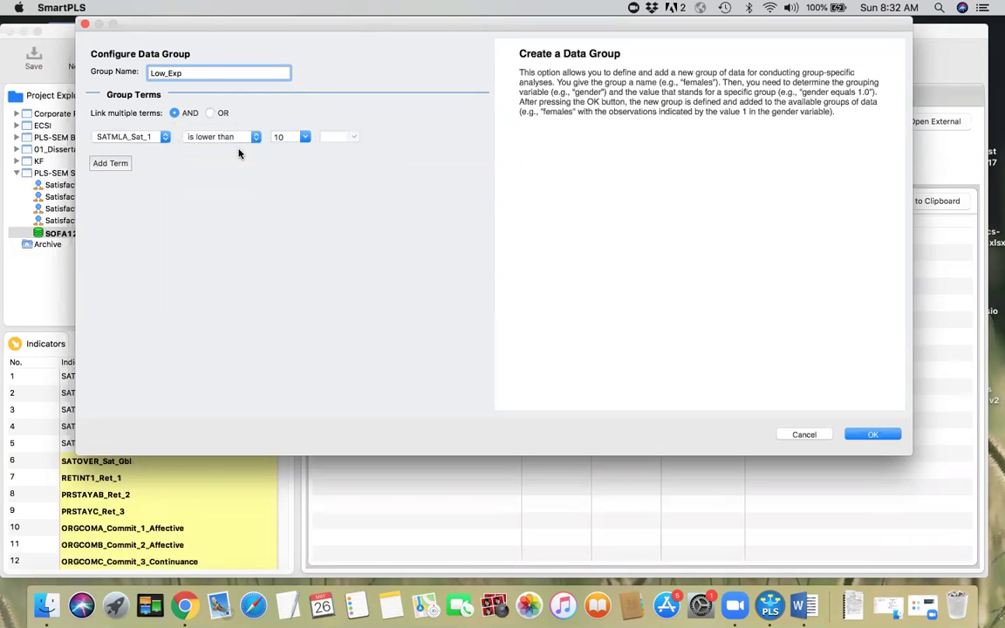
click(305, 136)
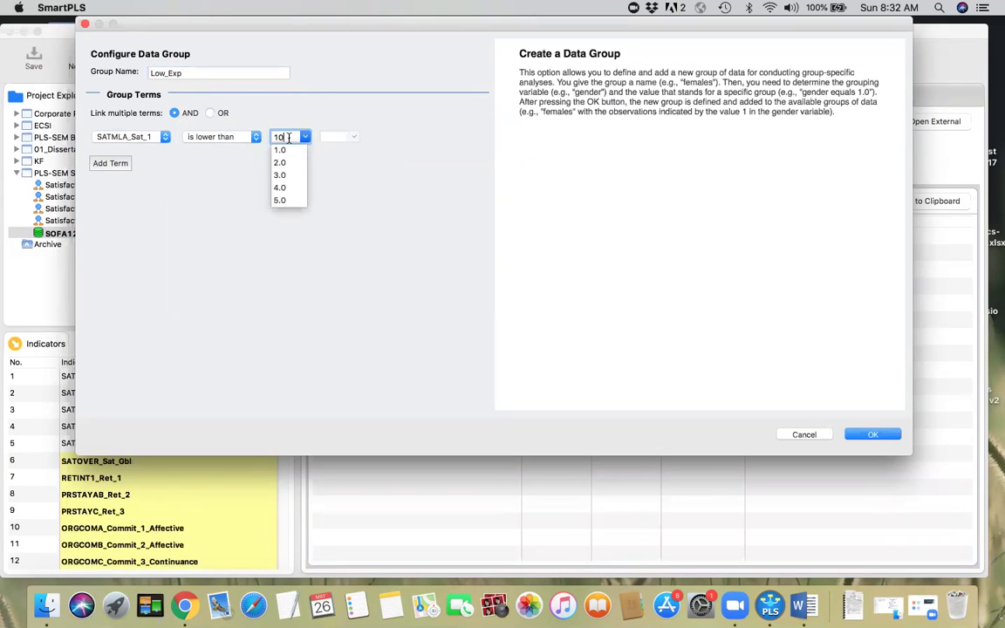
key(BackSpace)
text(1)
click(805, 437)
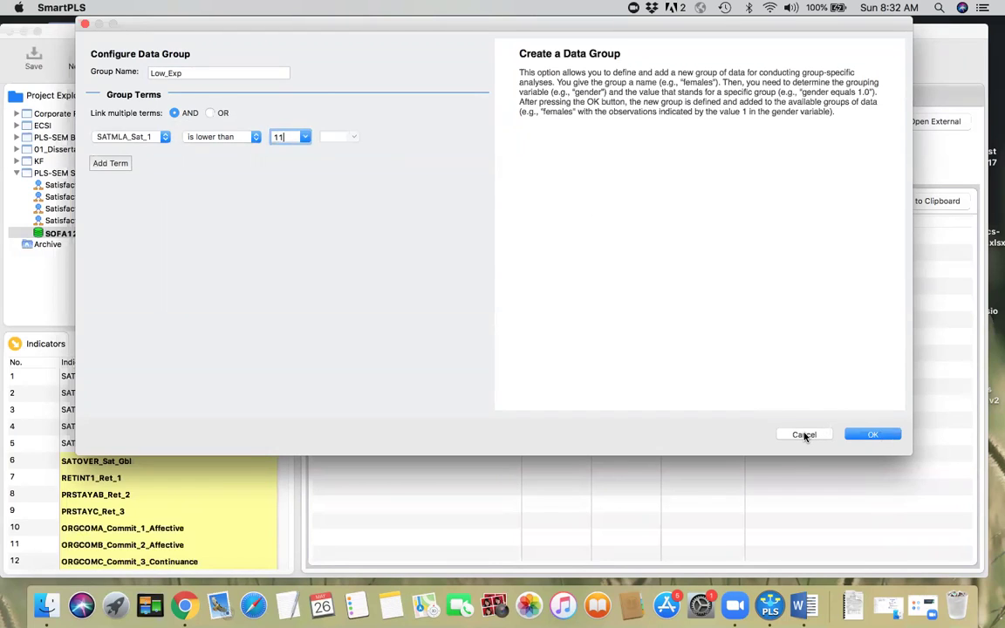
Add a second Low_Exp term with PSFRQSB_Stress_32 lower than 11 and a blank third term, and cancel the data group.
click(110, 164)
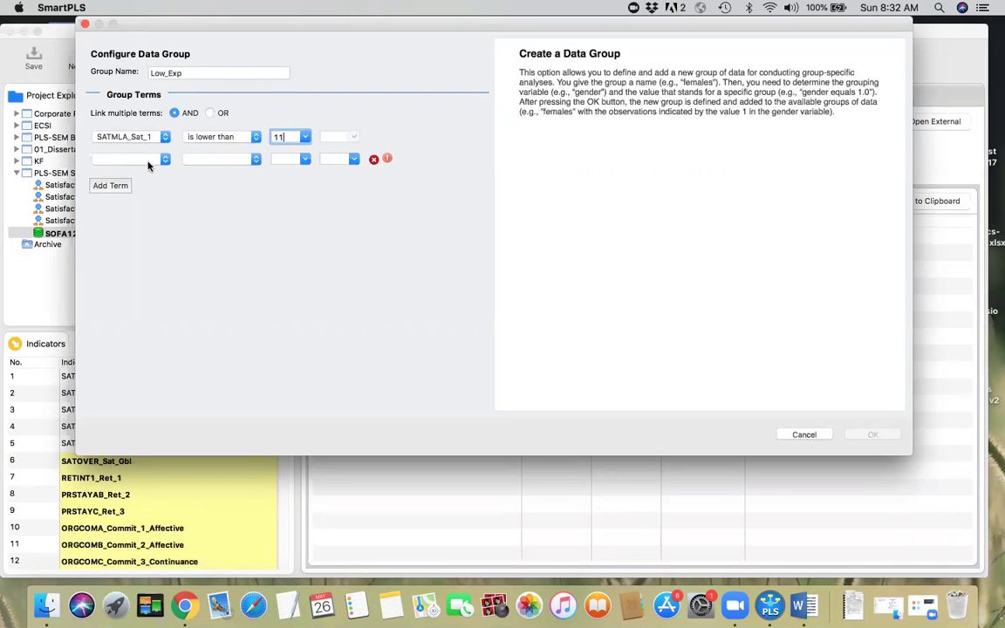
click(140, 157)
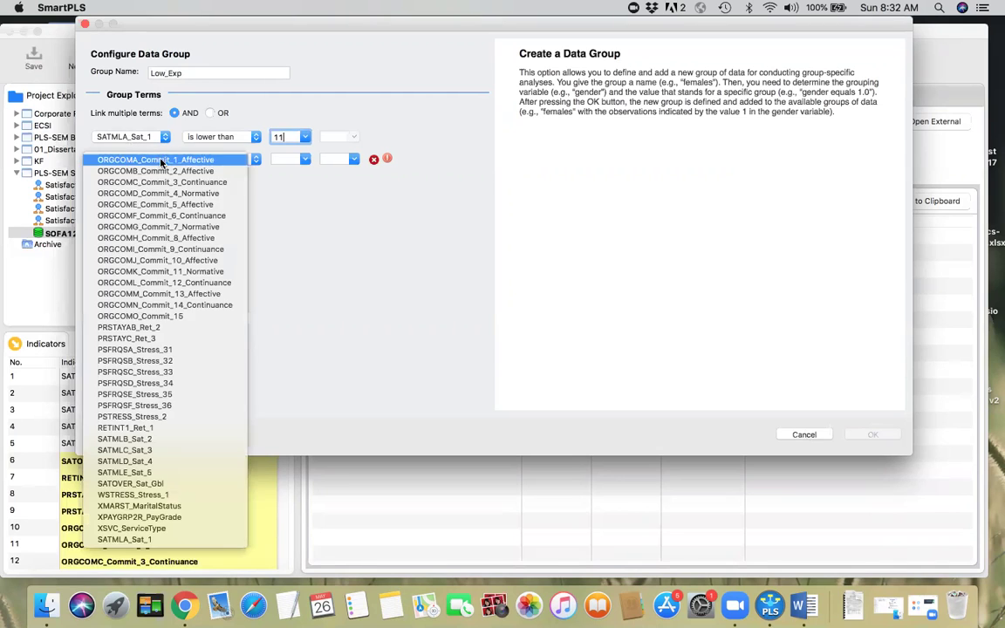
click(146, 360)
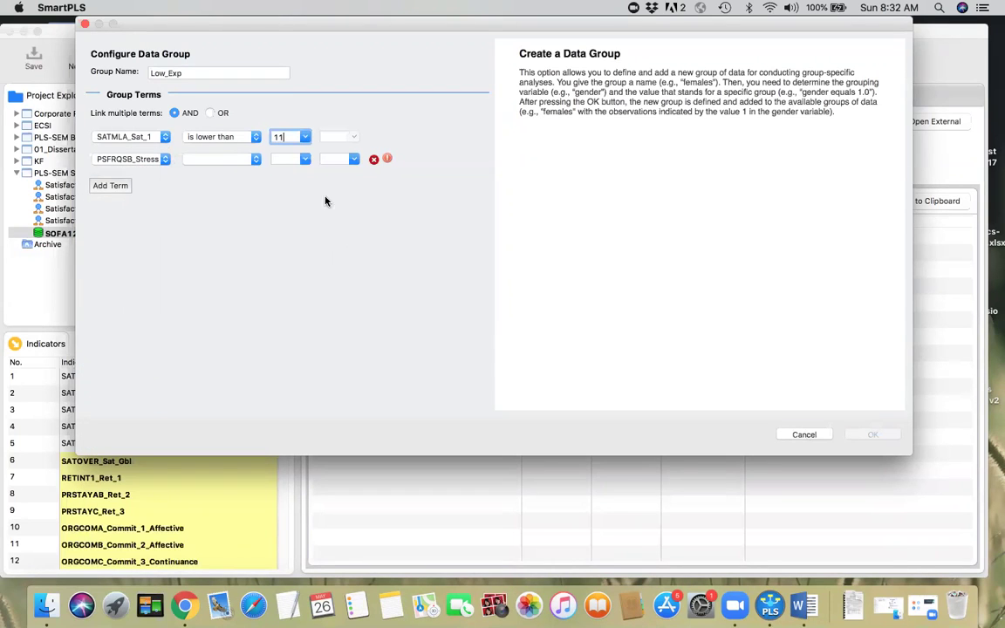
click(257, 160)
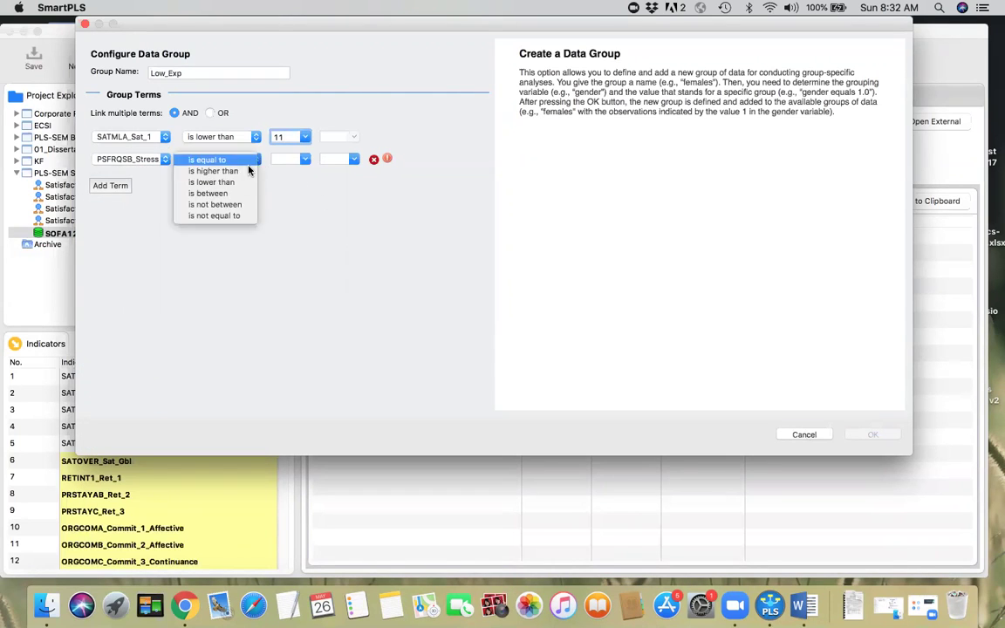
click(251, 184)
click(291, 160)
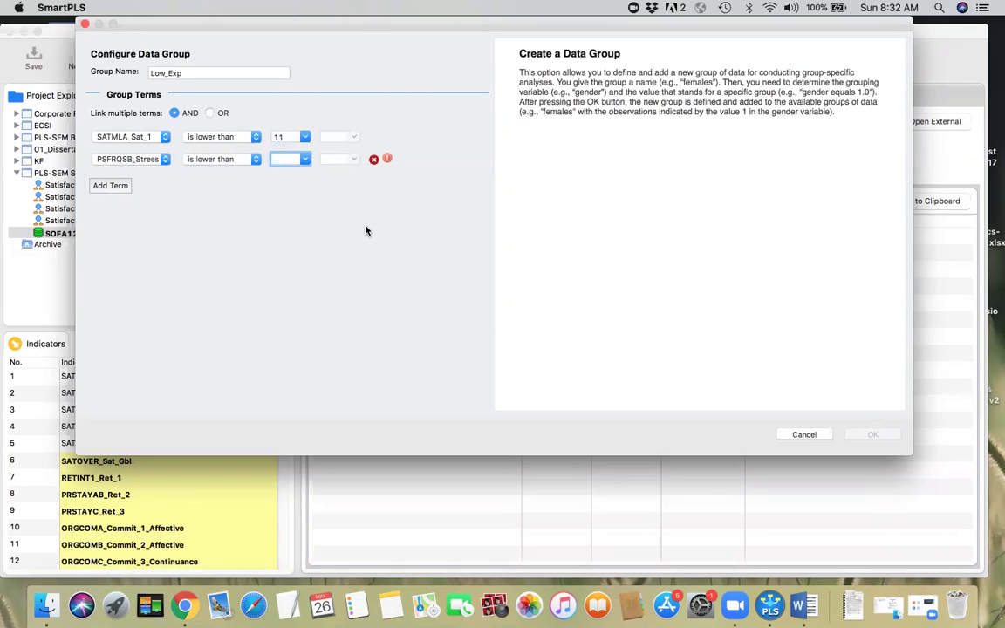
text(11)
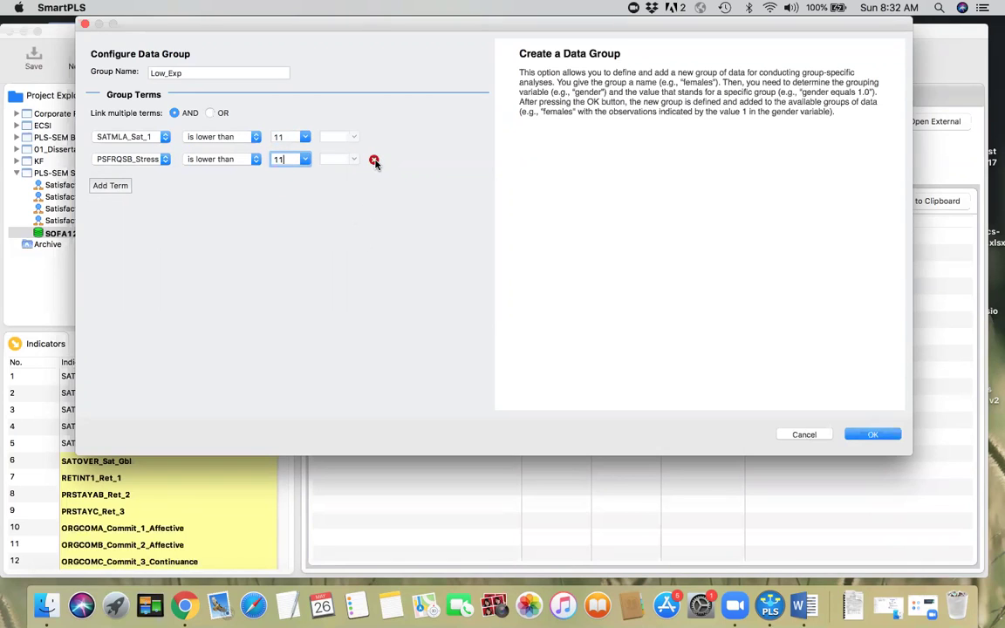
click(112, 186)
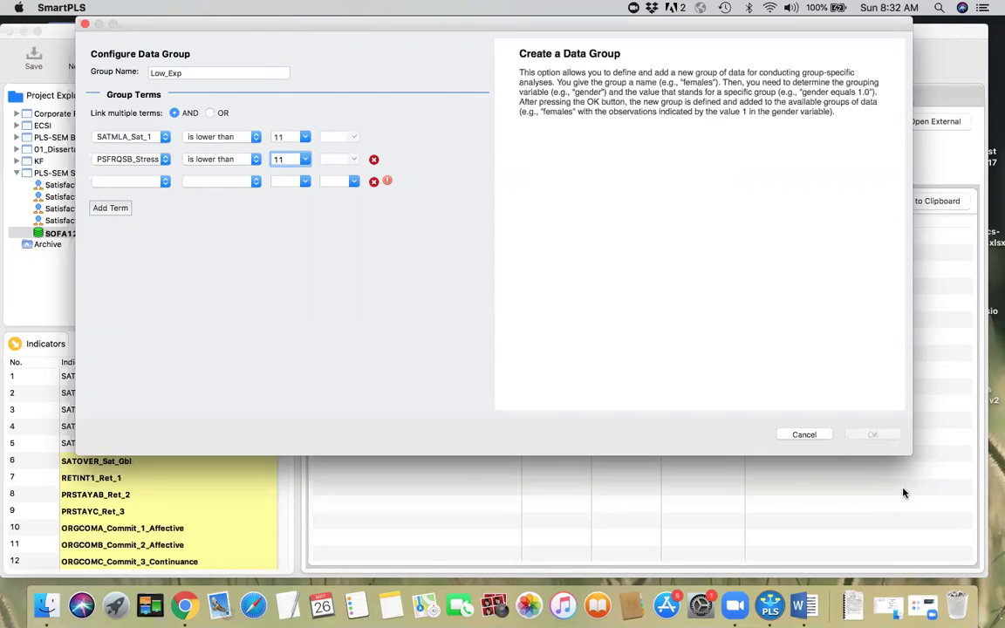
click(805, 436)
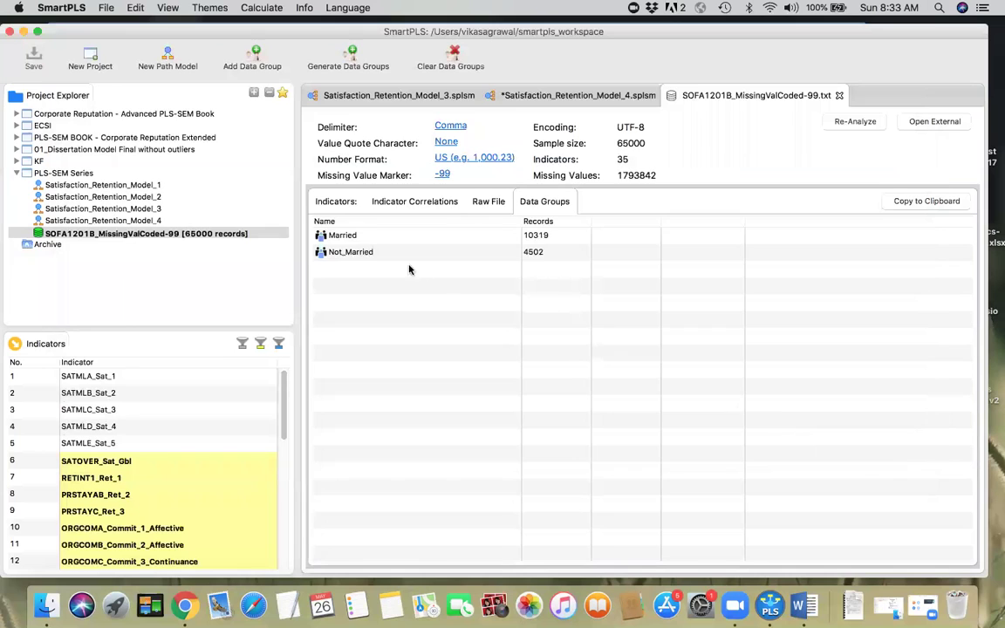
Close the SOFA1201B_MissingValCoded-99 dataset and Satisfaction_Retention_Model_3, keeping Satisfaction_Retention_Model_4 open.
mouse_move(534, 254)
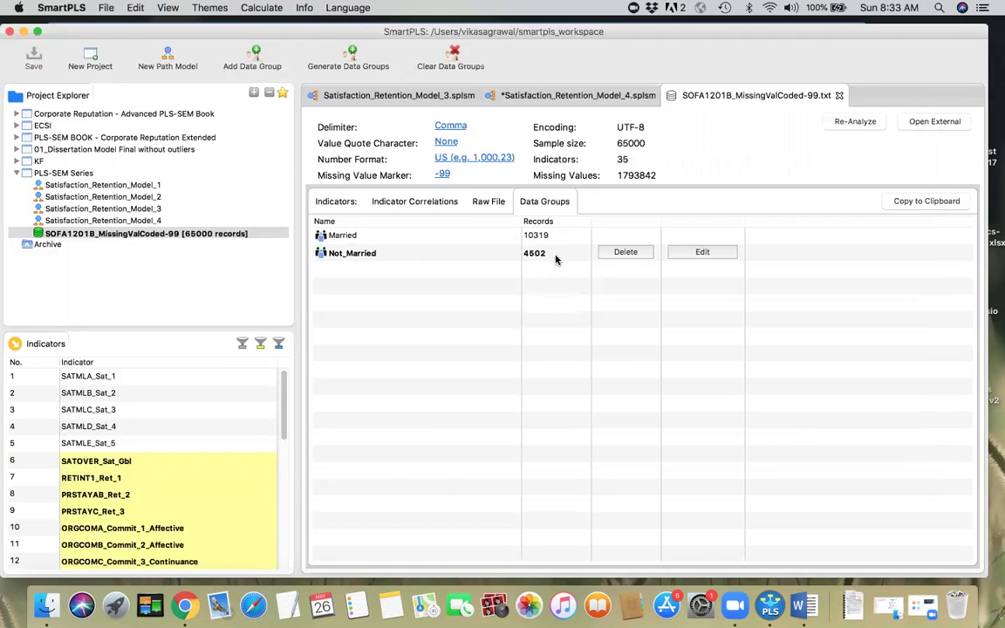
click(838, 97)
click(427, 96)
click(483, 96)
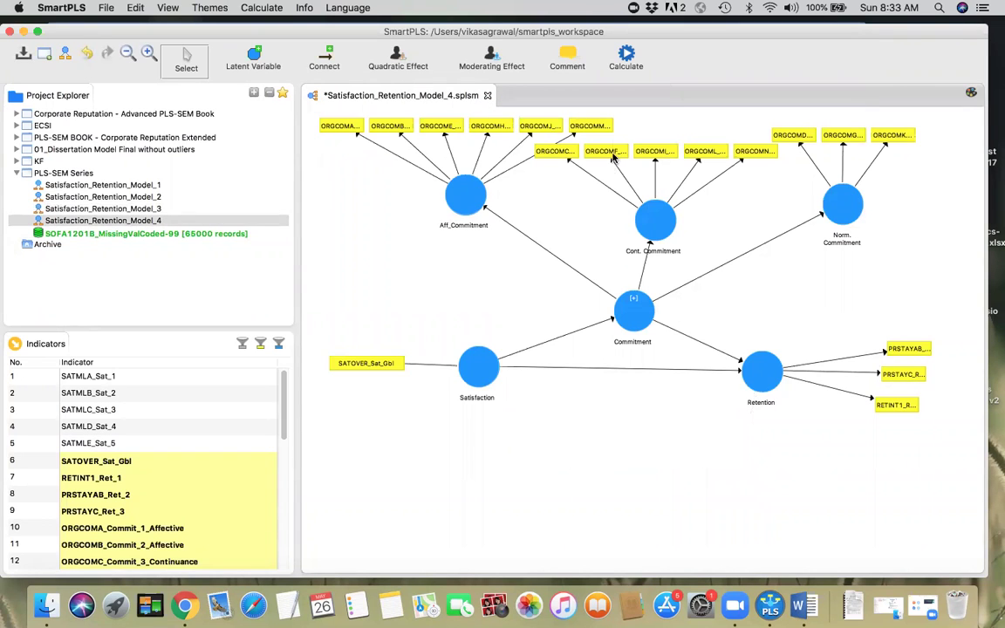
Run the PLS Algorithm on Satisfaction_Retention_Model_4 with all data groups selected, Married and Not_Married.
click(627, 56)
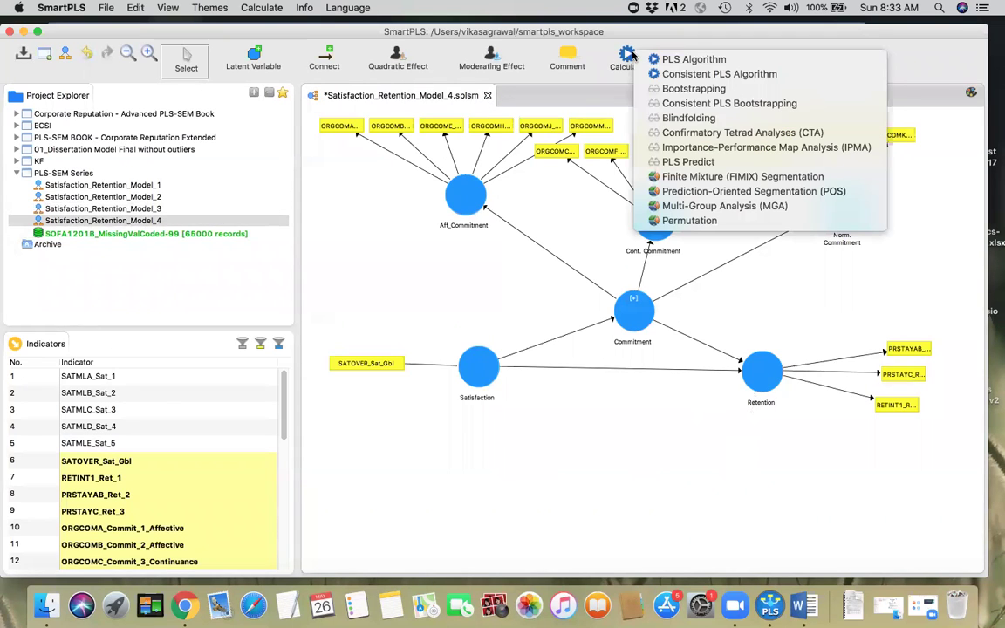
click(690, 59)
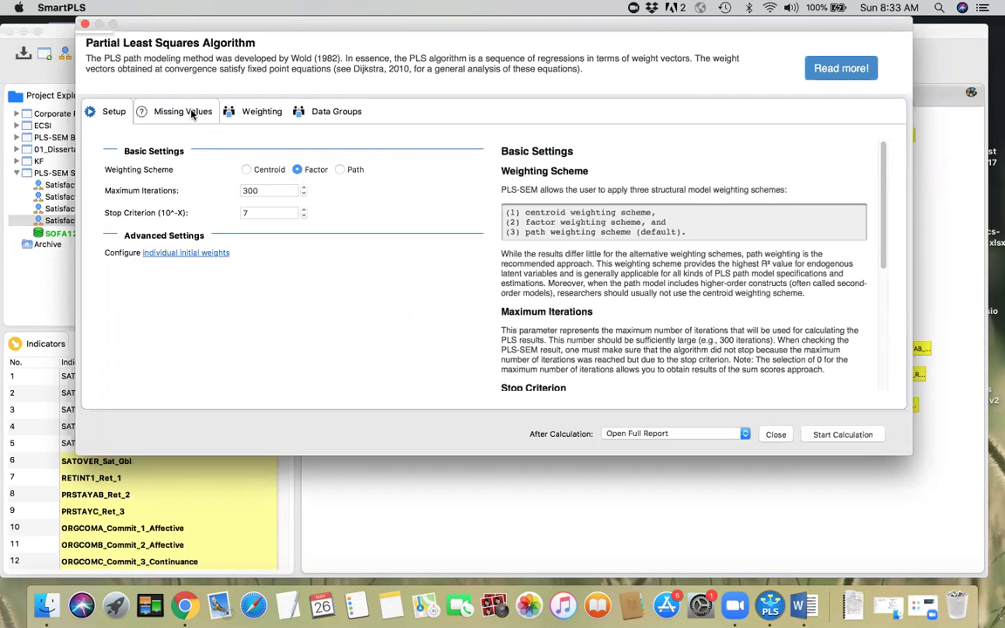
click(172, 105)
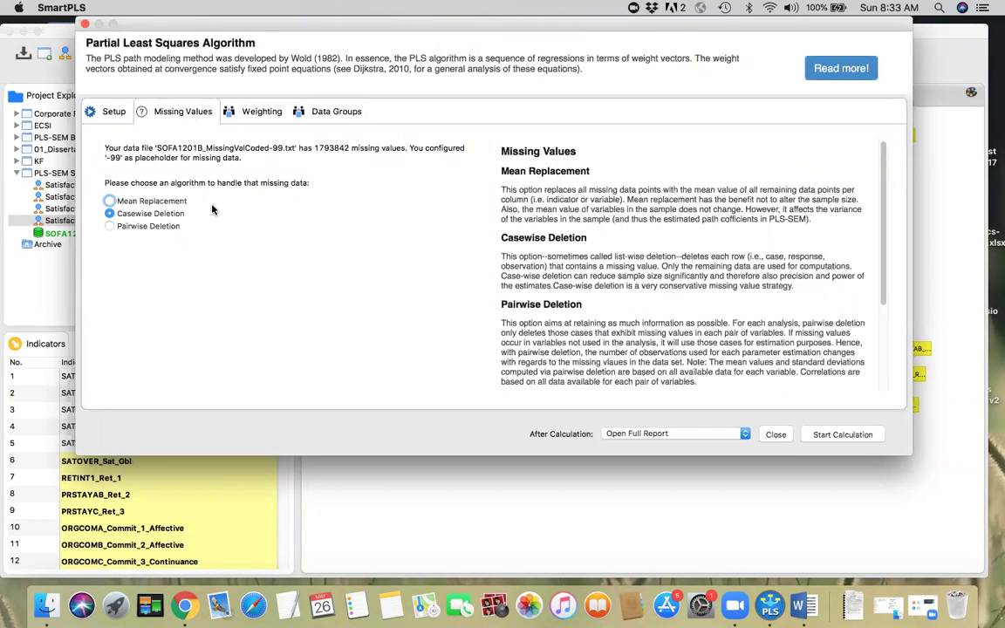
click(326, 115)
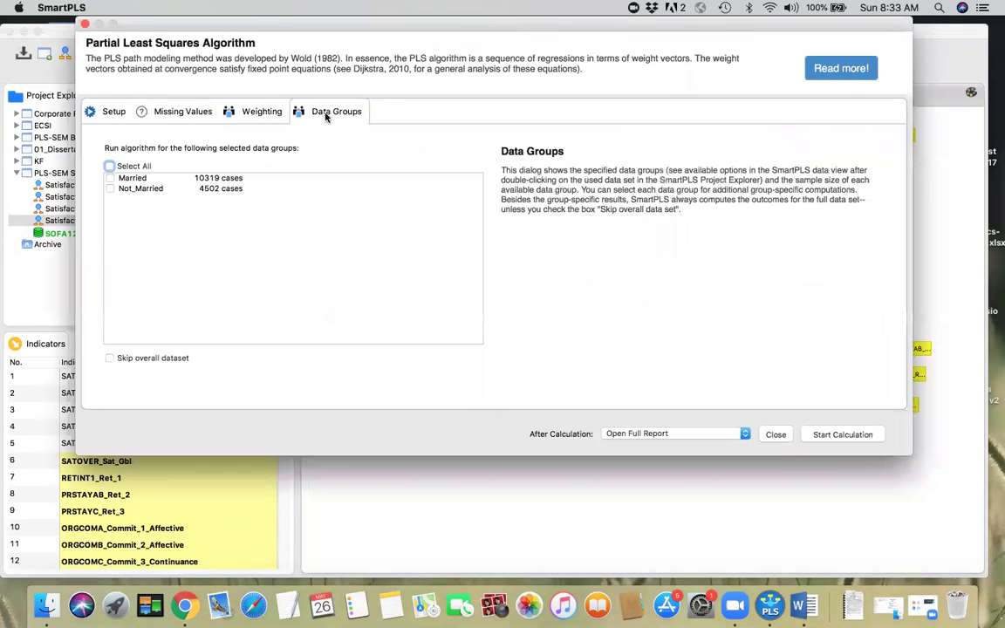
click(109, 166)
click(831, 437)
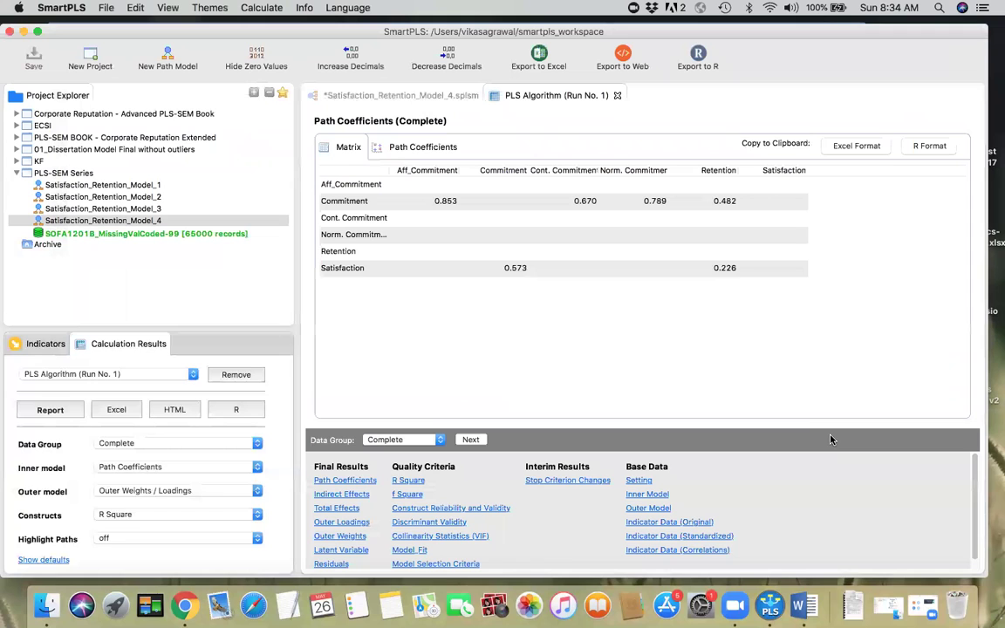
Compare the path coefficients and R Square values on the model diagram between the Married and Not_Married data groups.
click(387, 97)
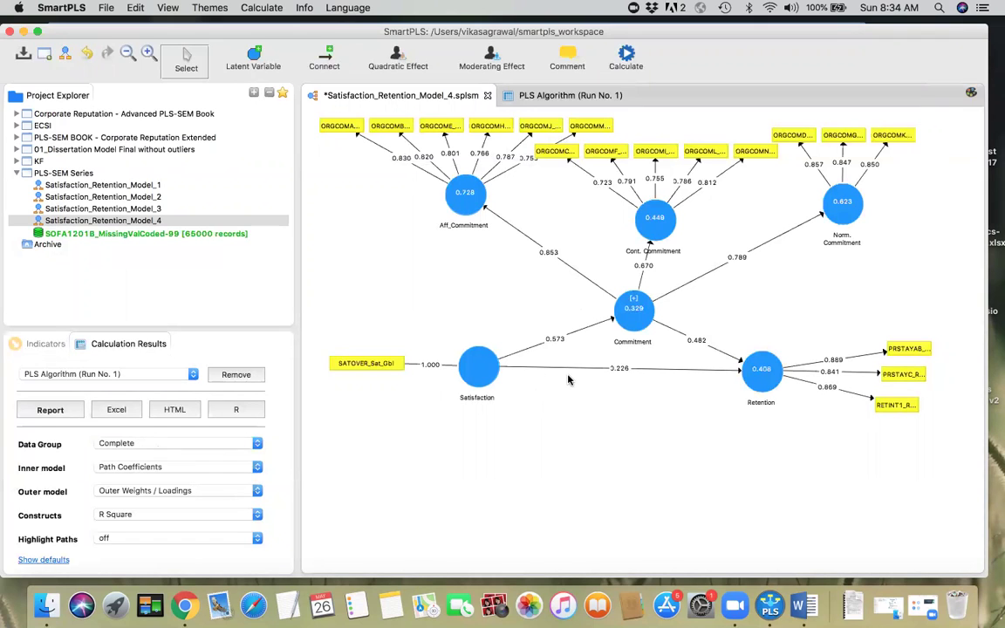
click(256, 445)
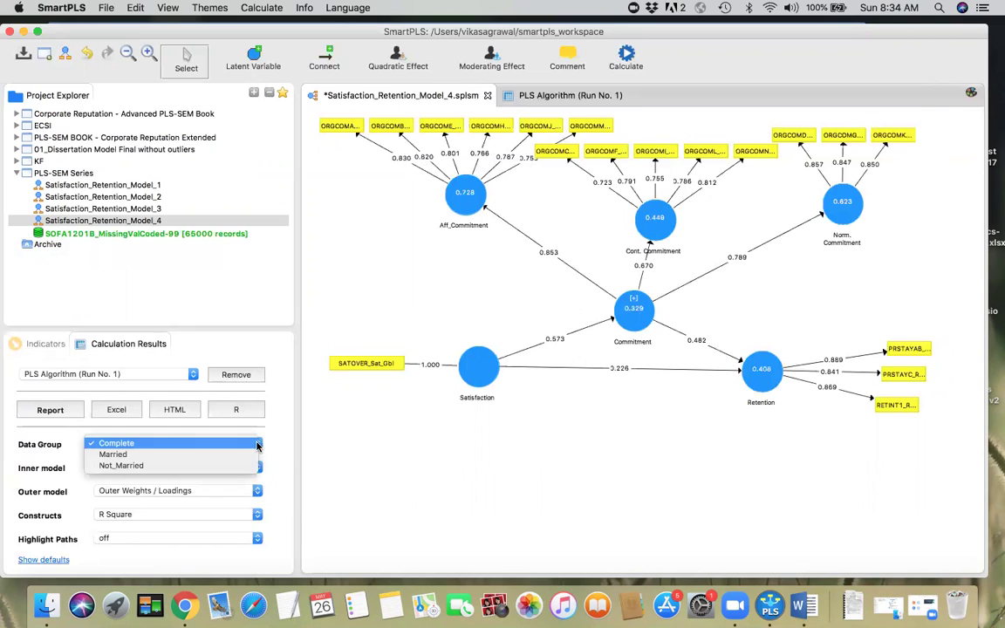
click(204, 455)
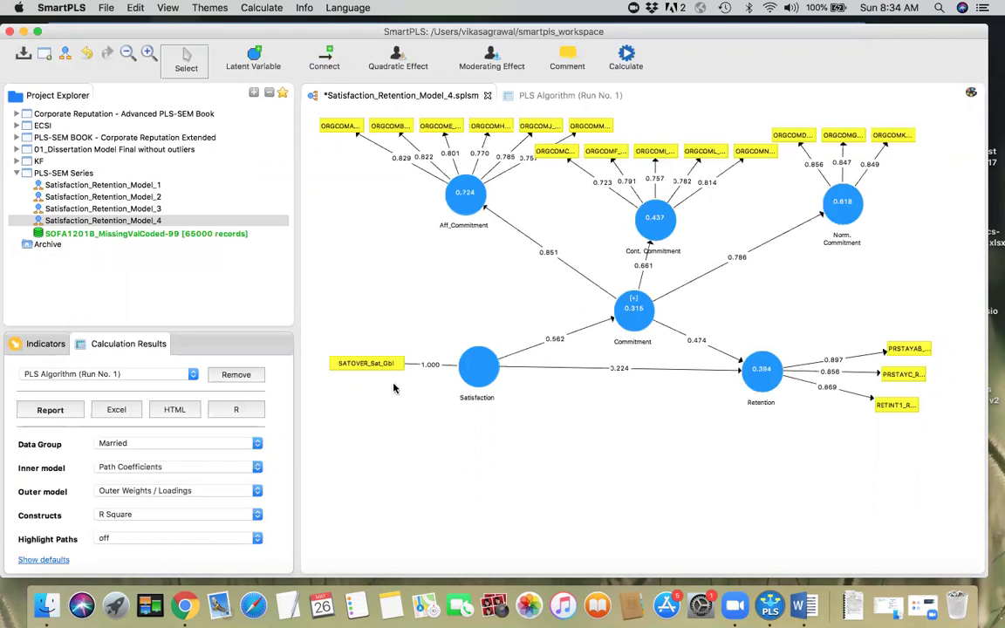
click(244, 444)
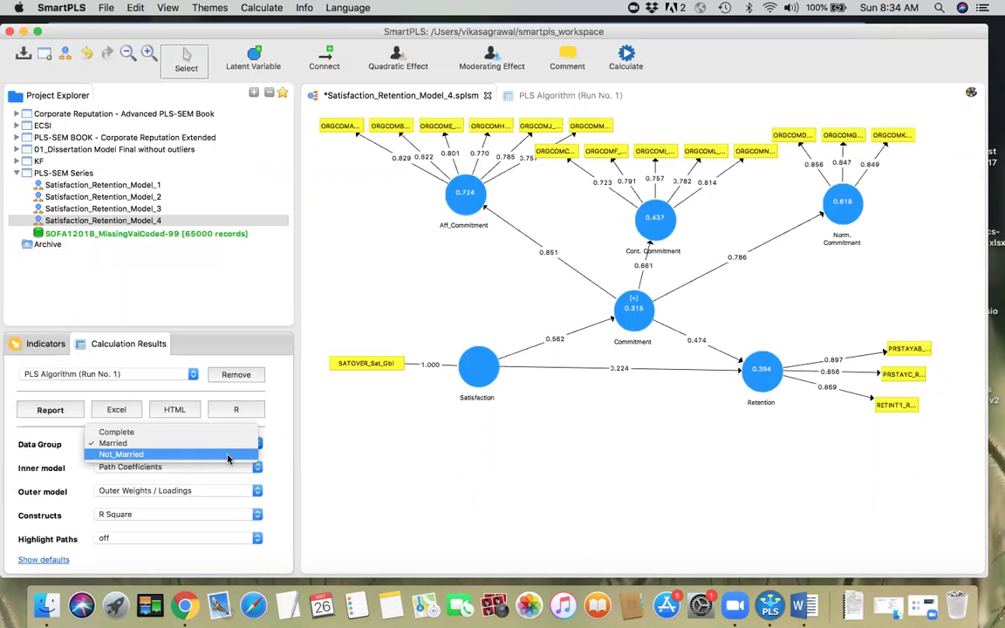
click(227, 459)
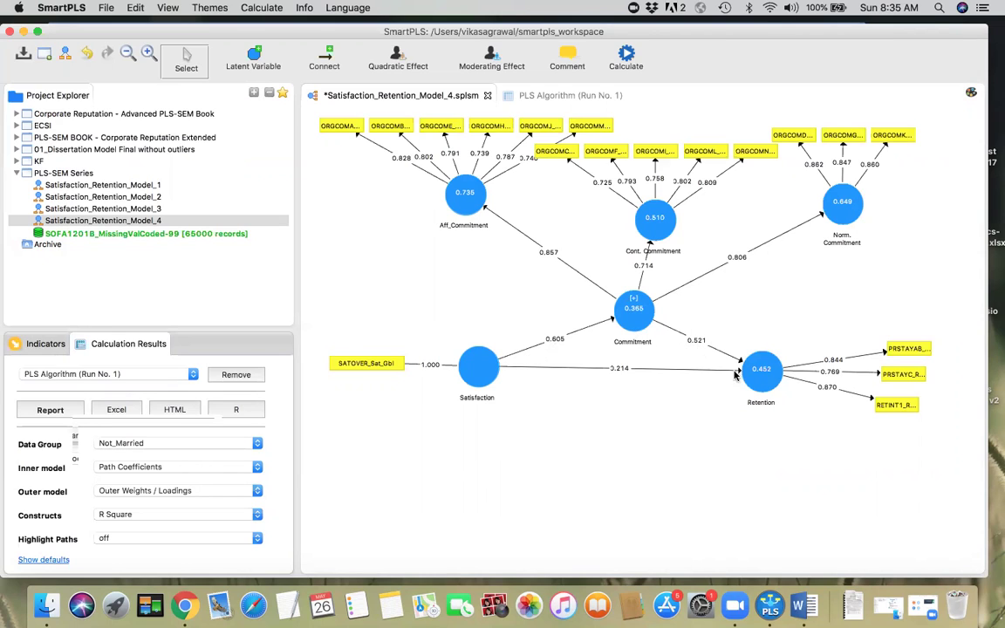
click(218, 443)
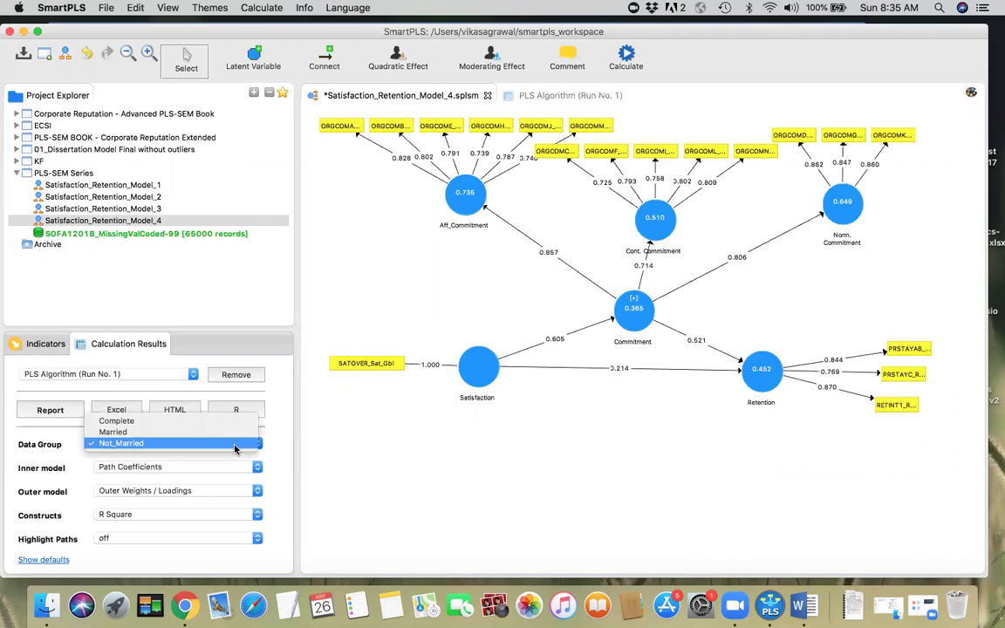
click(218, 434)
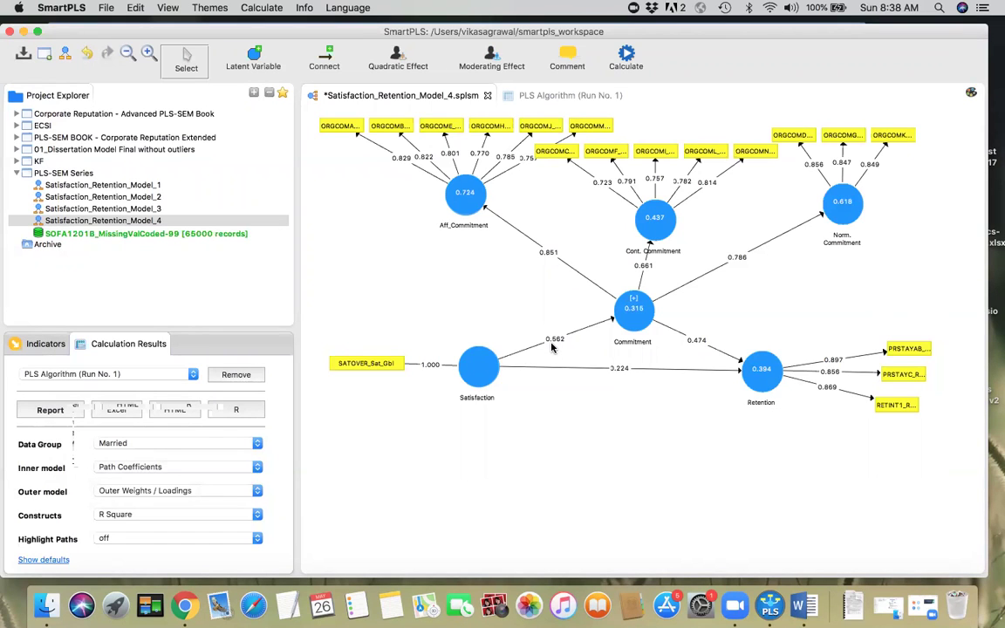
Examine the Multi-Group Analysis (MGA) group setup for Not_Married and Married, and close it without starting the calculation.
click(625, 59)
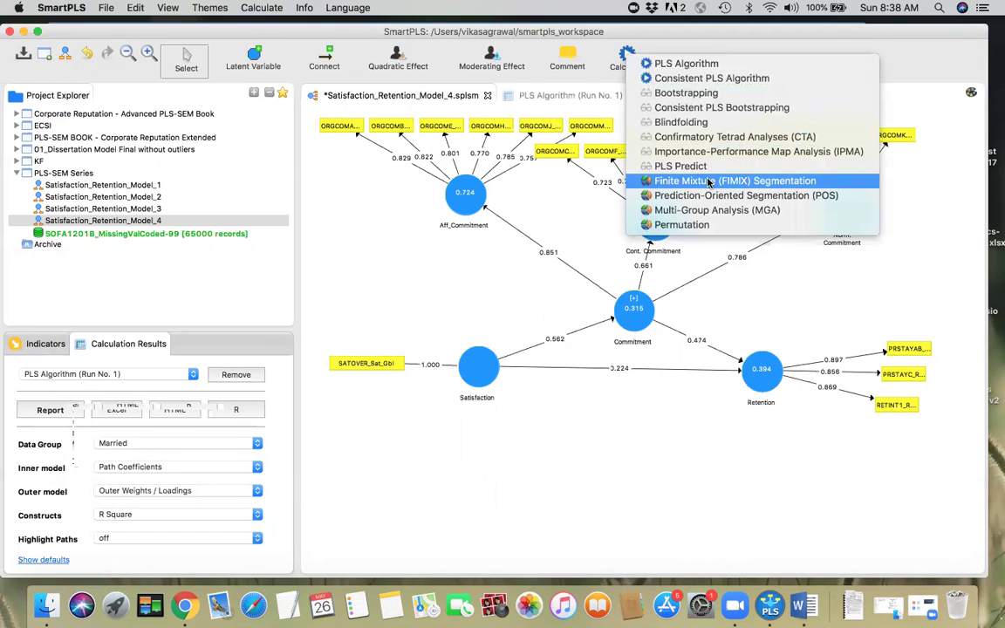
click(701, 210)
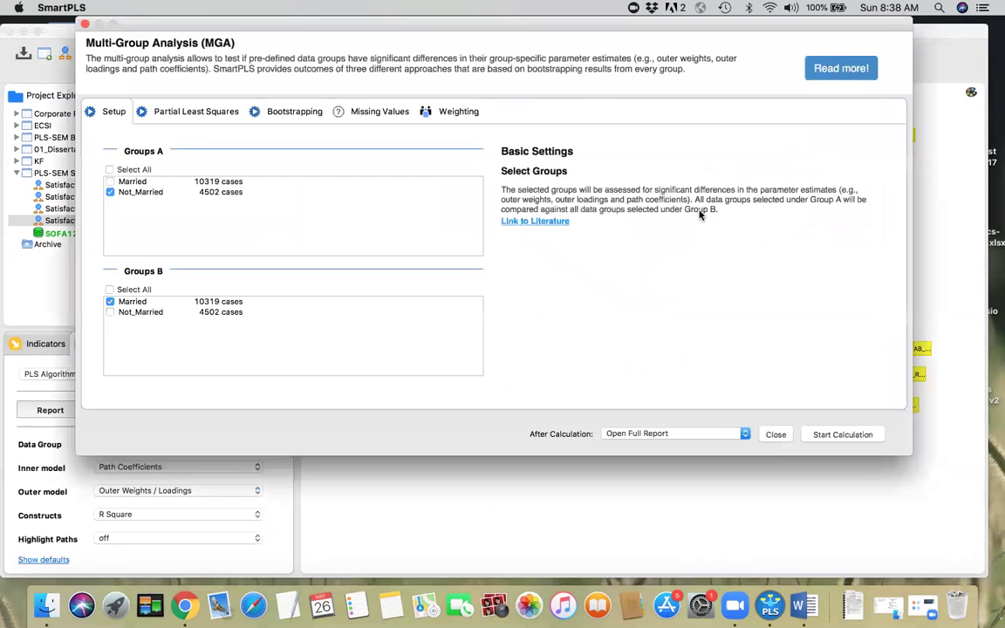
click(109, 193)
click(776, 434)
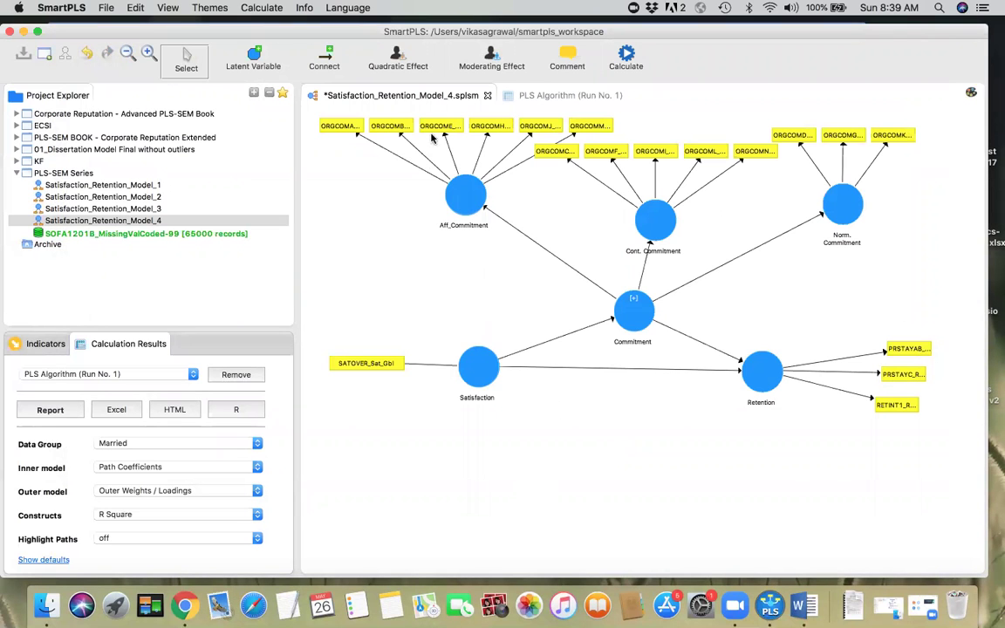
click(538, 95)
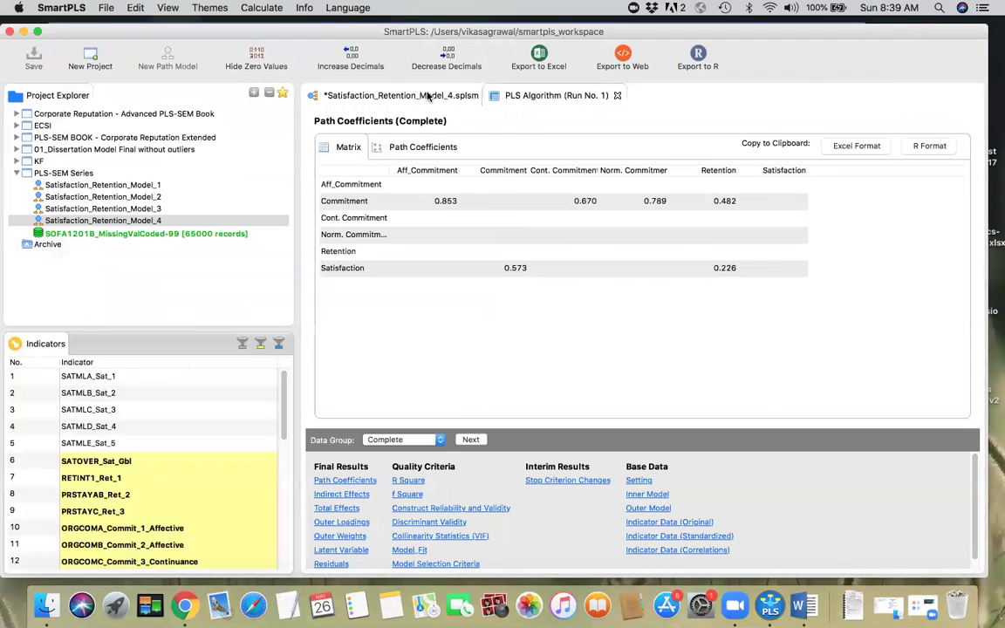
click(397, 95)
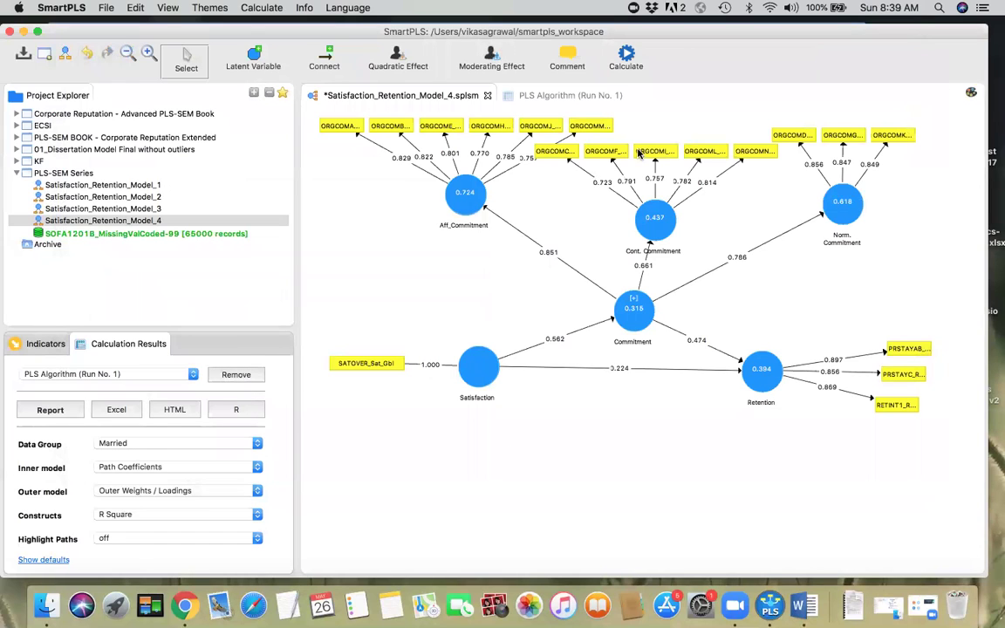
click(627, 58)
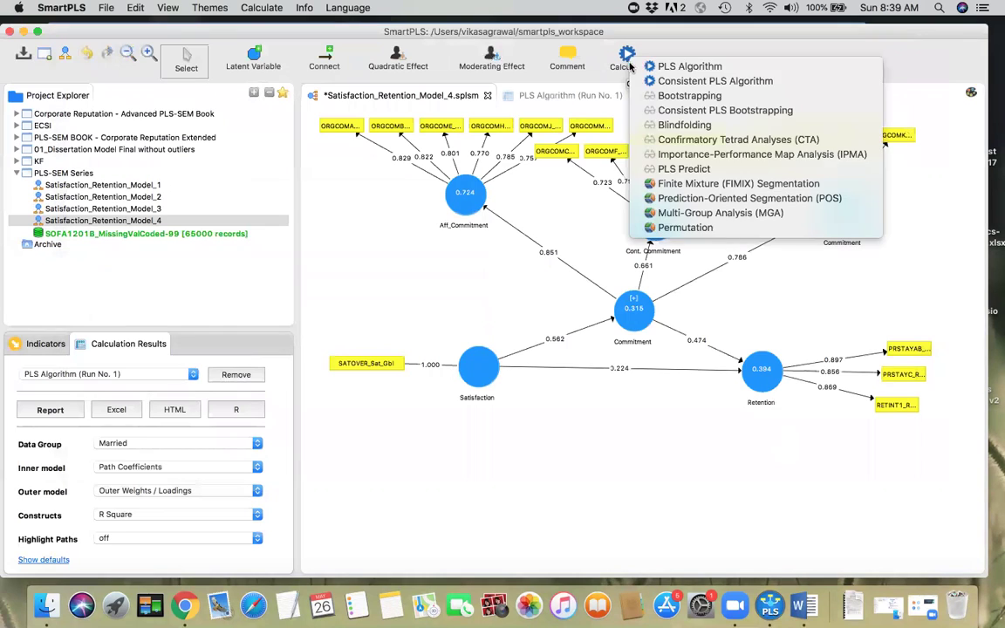
click(698, 213)
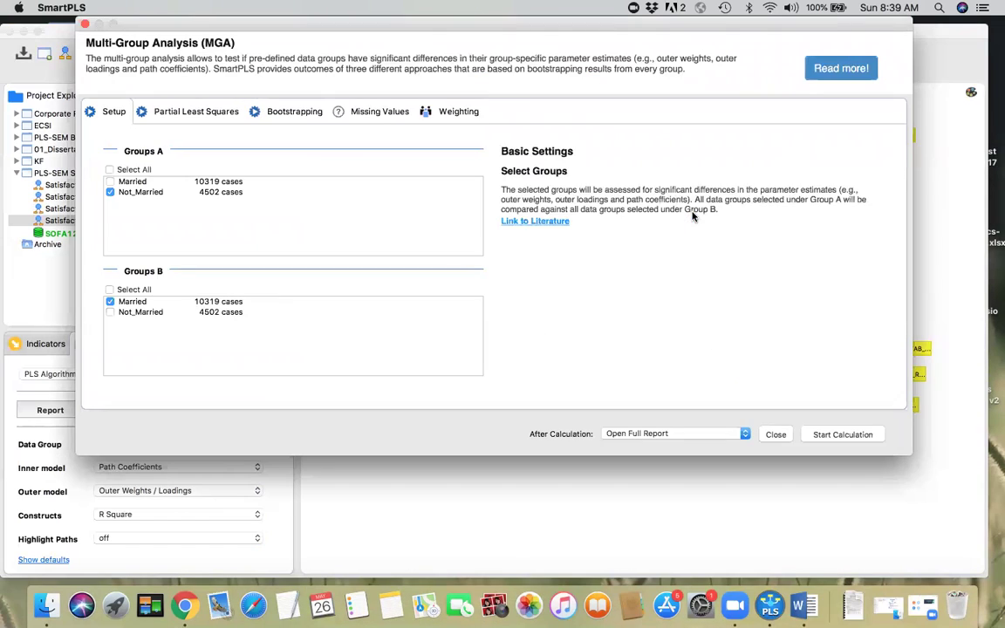
click(110, 192)
click(109, 193)
click(109, 192)
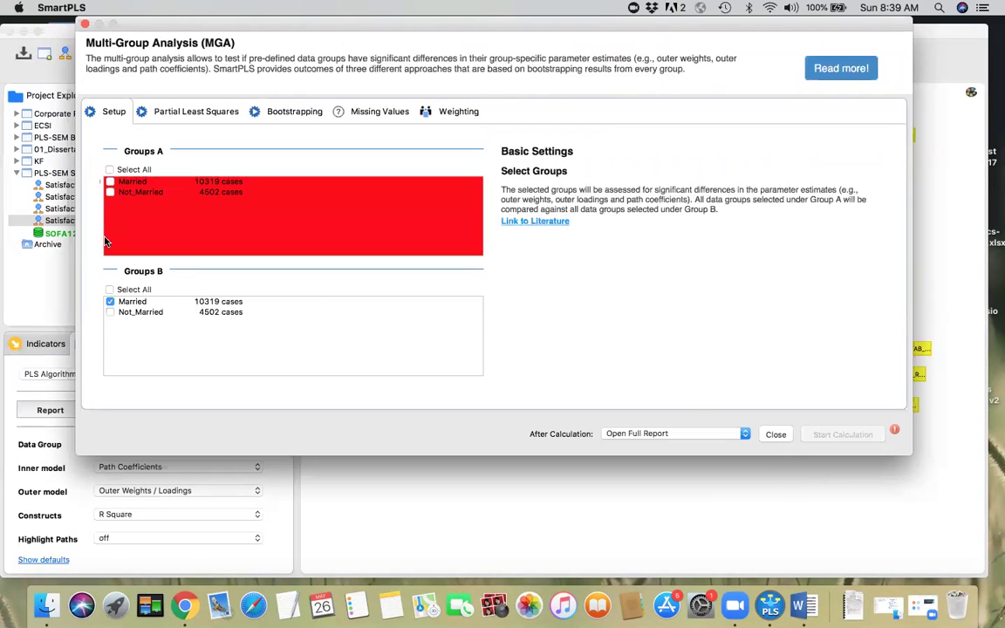
click(110, 302)
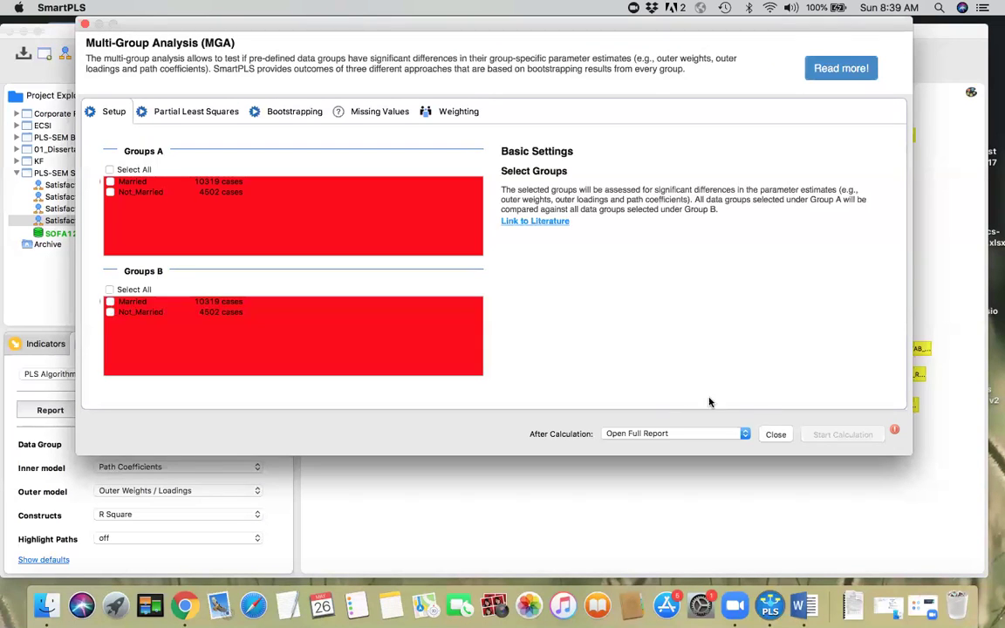
click(775, 435)
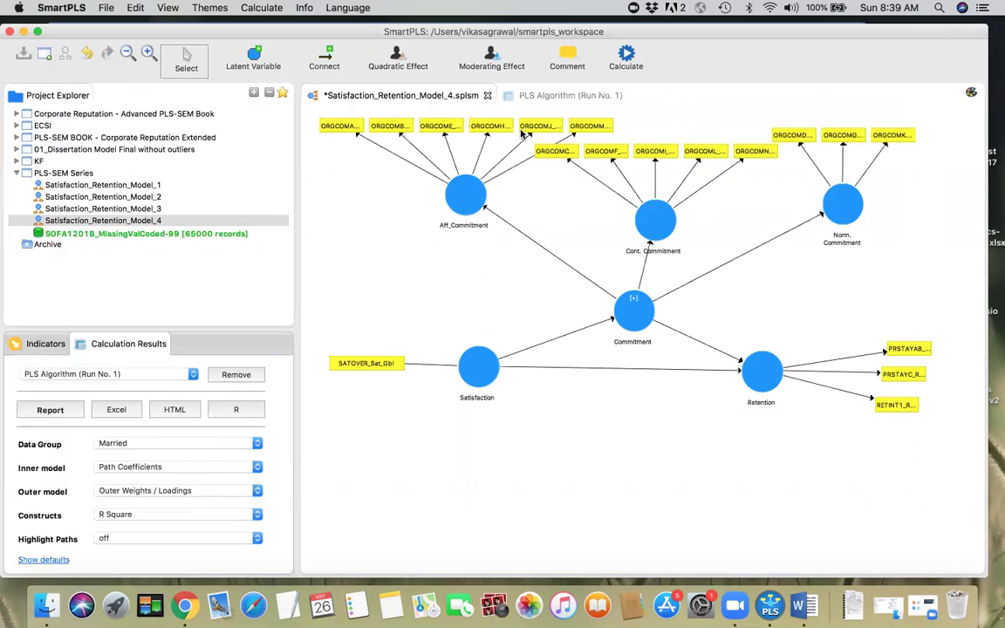
click(529, 98)
click(401, 95)
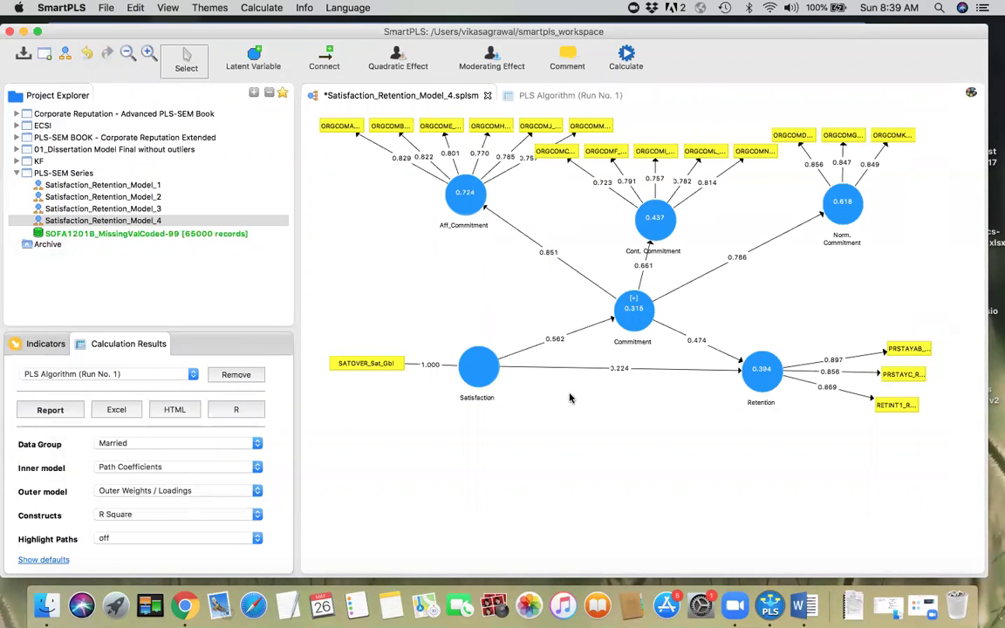
Open the Multi-Group Analysis (MGA) setup and assign Not_Married to Groups A and Married to Groups B.
click(627, 56)
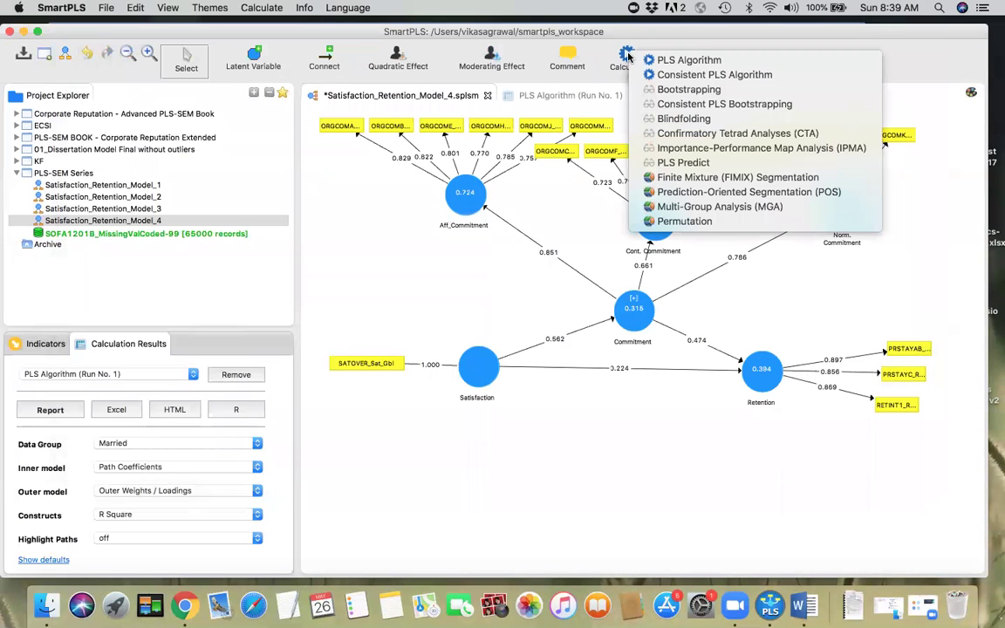
click(702, 208)
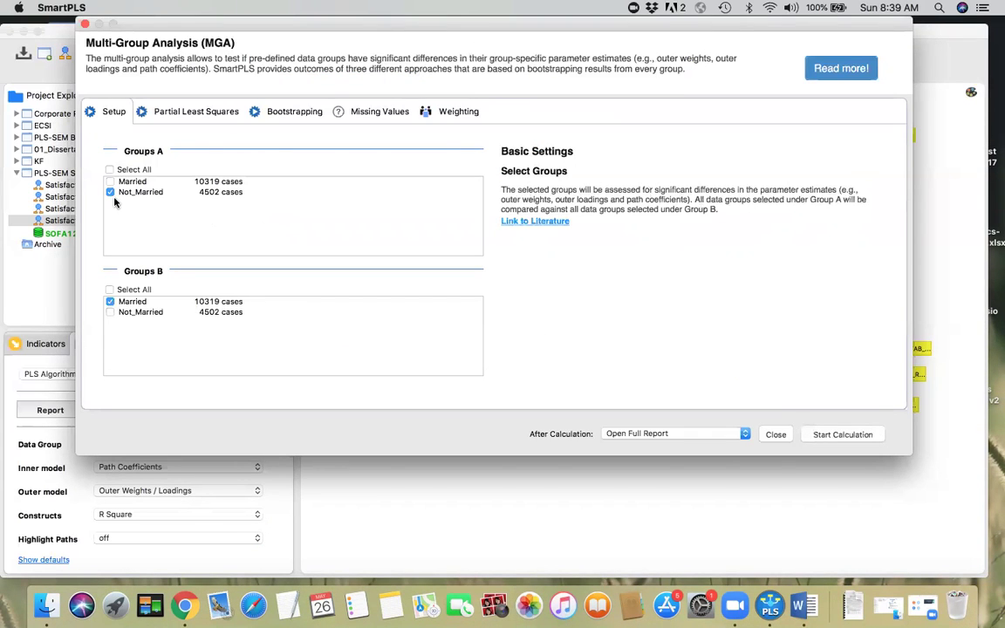
click(110, 191)
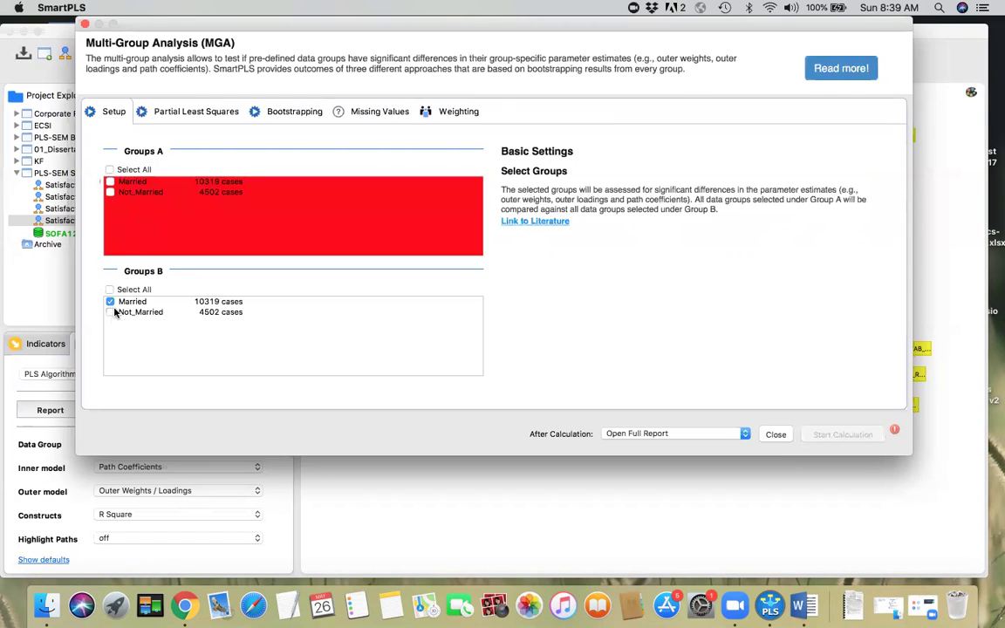
click(110, 301)
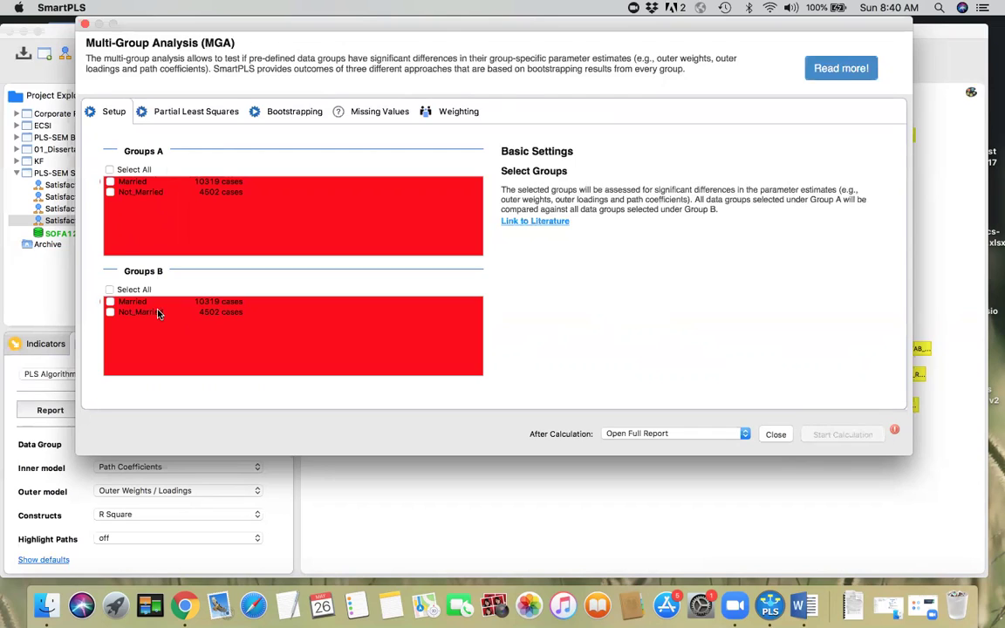
click(110, 192)
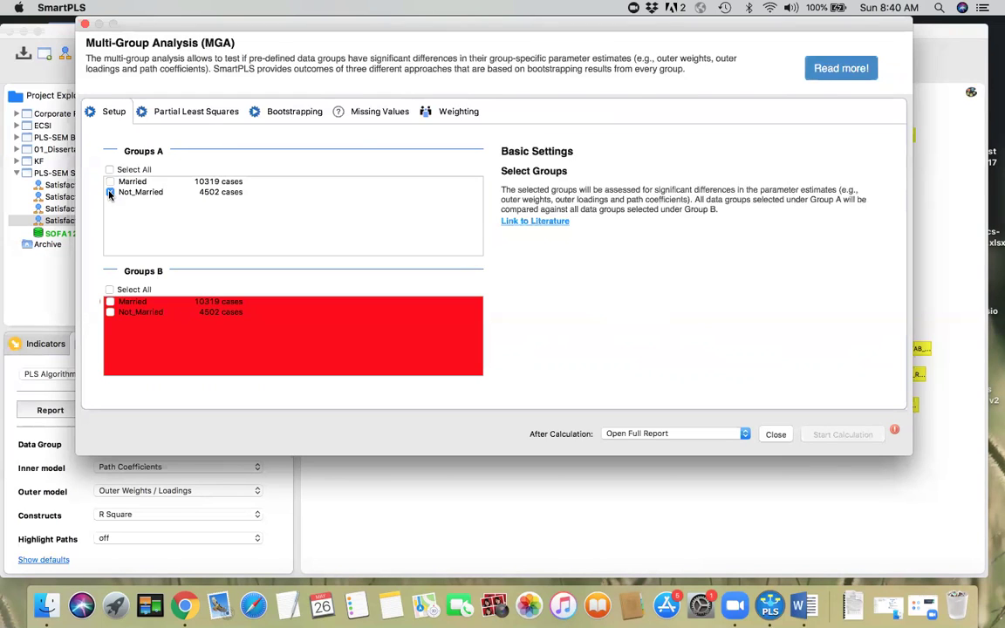
click(110, 302)
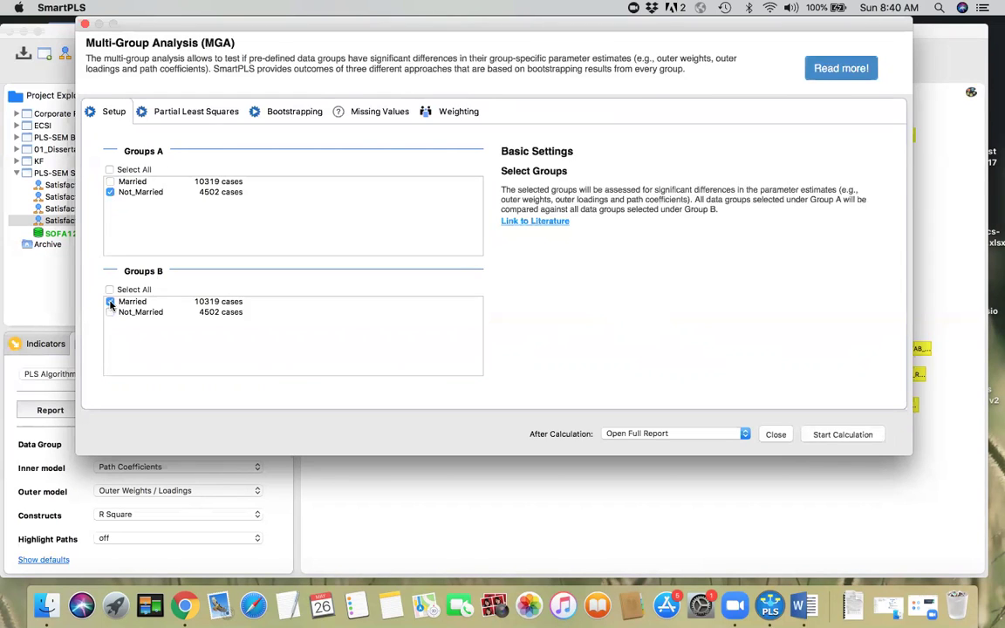
Try the reversed assignment with Married in Groups A and Not_Married in Groups B, and restore the original group assignment.
click(109, 192)
click(110, 302)
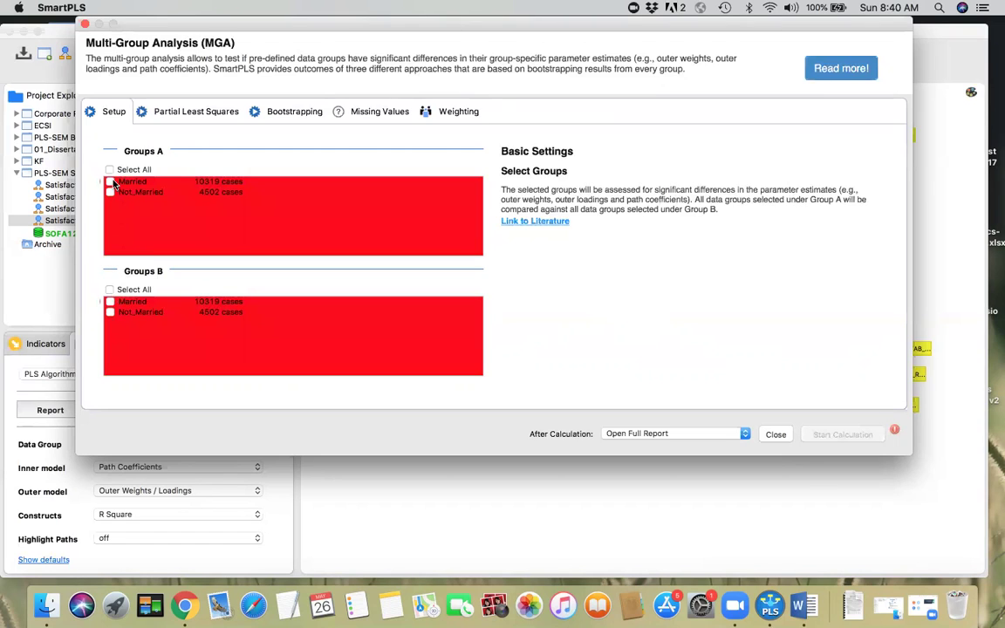
click(110, 183)
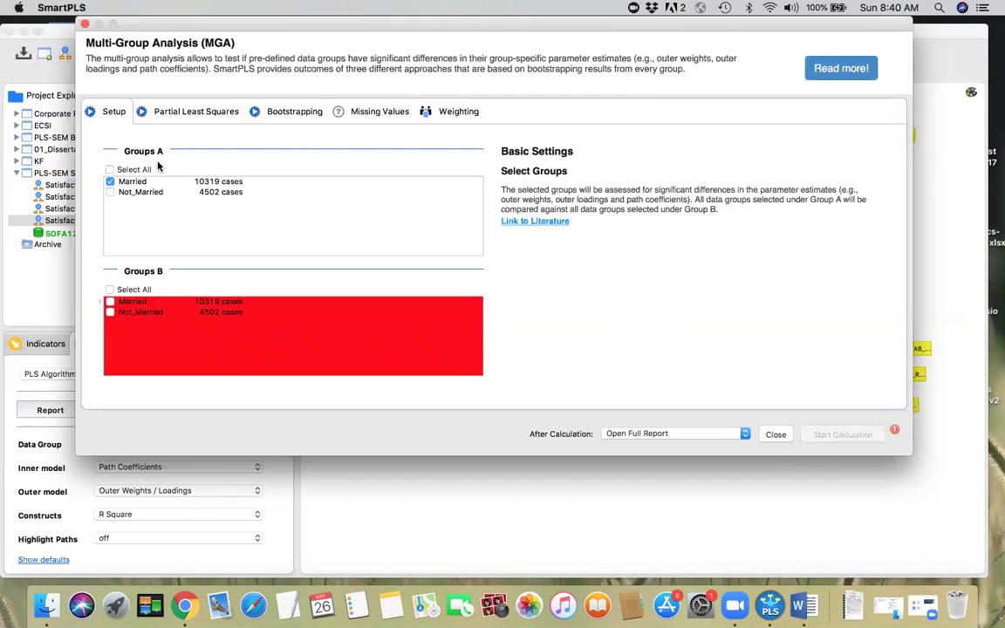
click(109, 314)
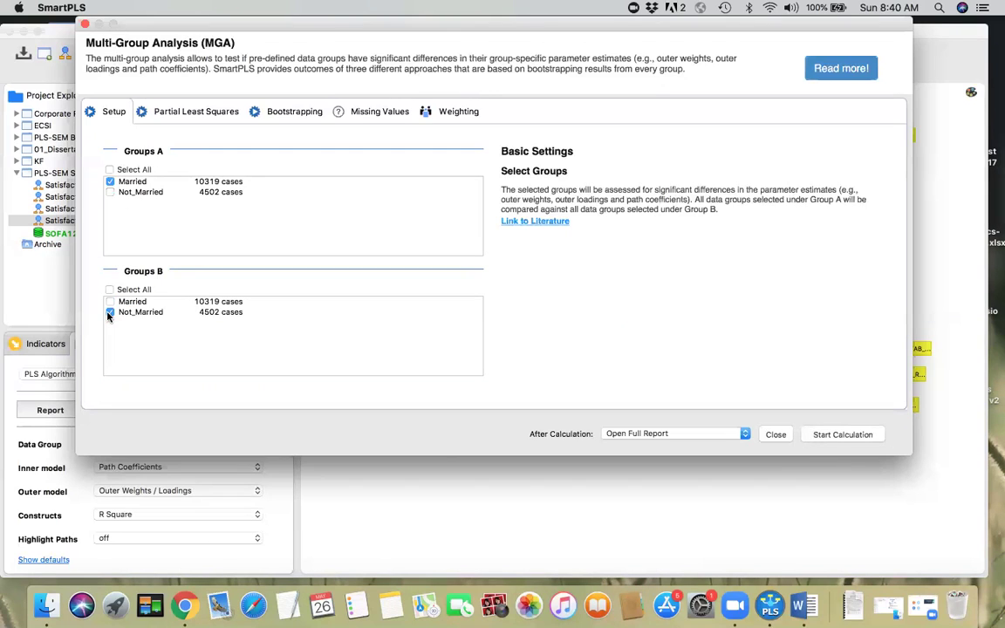
click(110, 313)
click(110, 182)
click(111, 192)
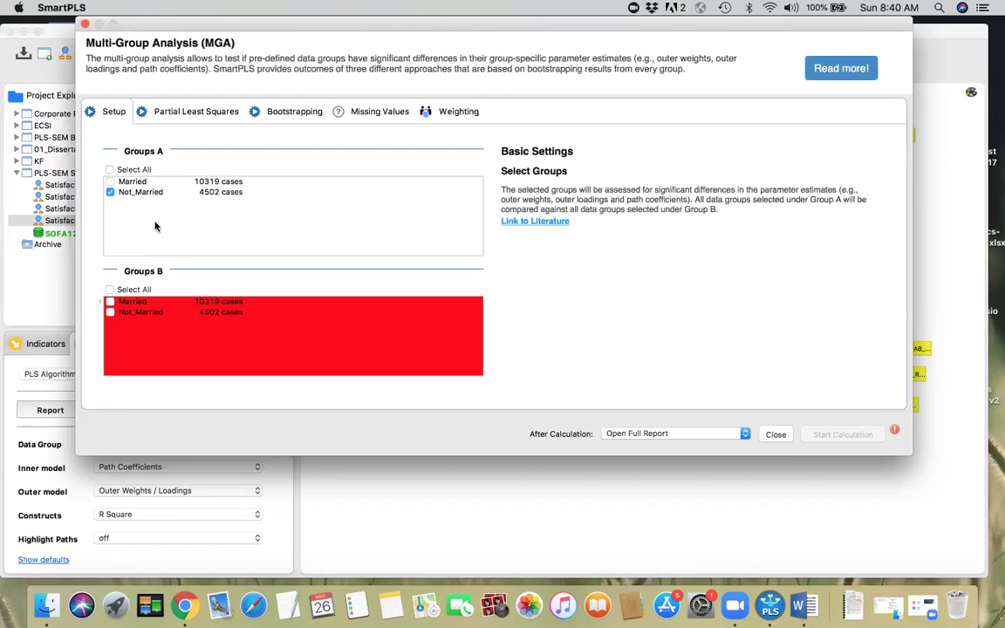
click(110, 302)
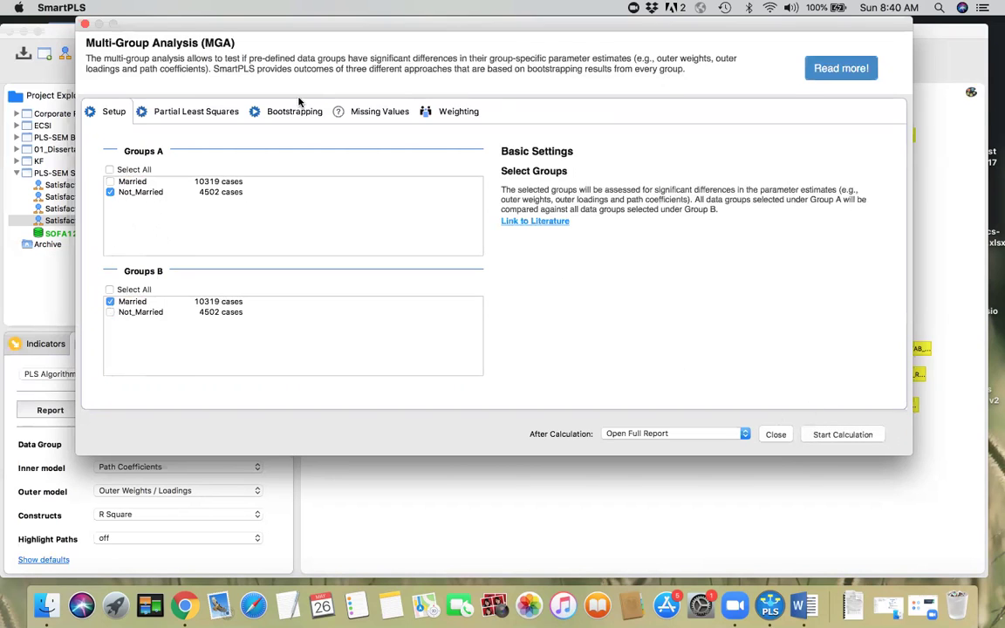
Review the Partial Least Squares, Bootstrapping and Missing Values settings and start the Multi-Group Analysis calculation.
click(179, 106)
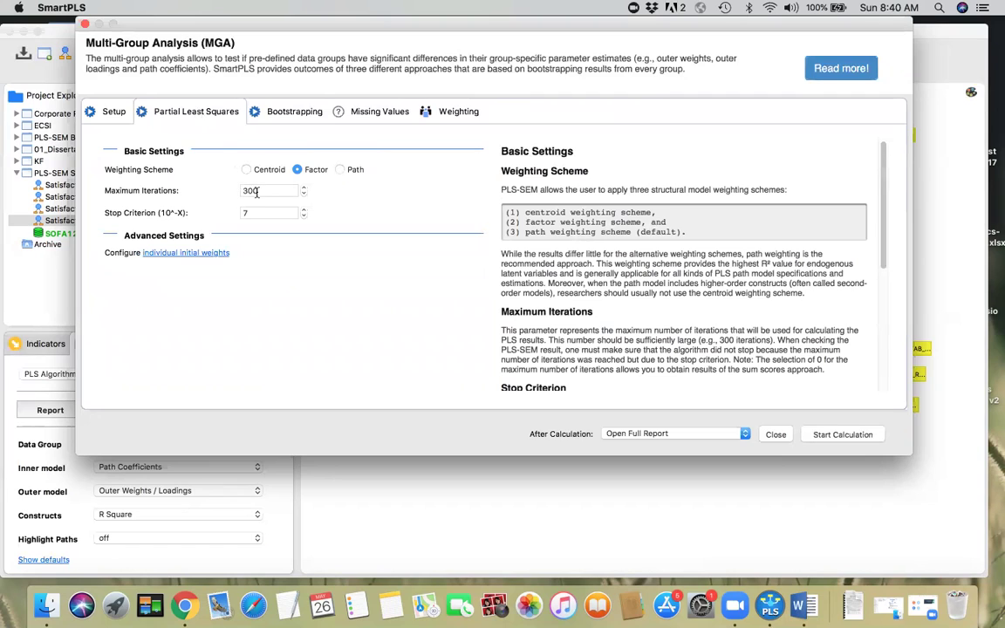
click(287, 113)
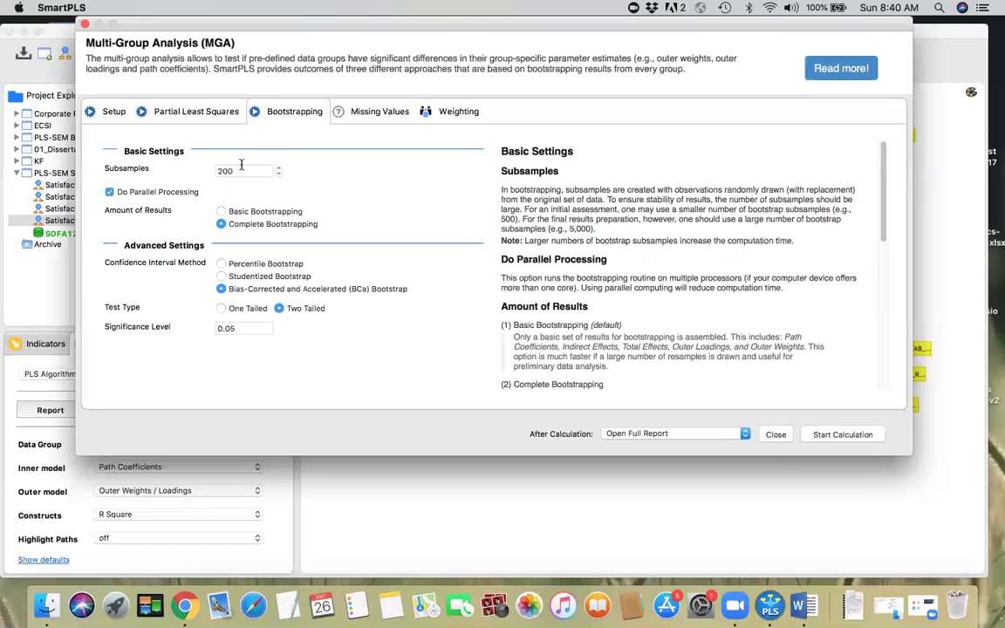
click(380, 112)
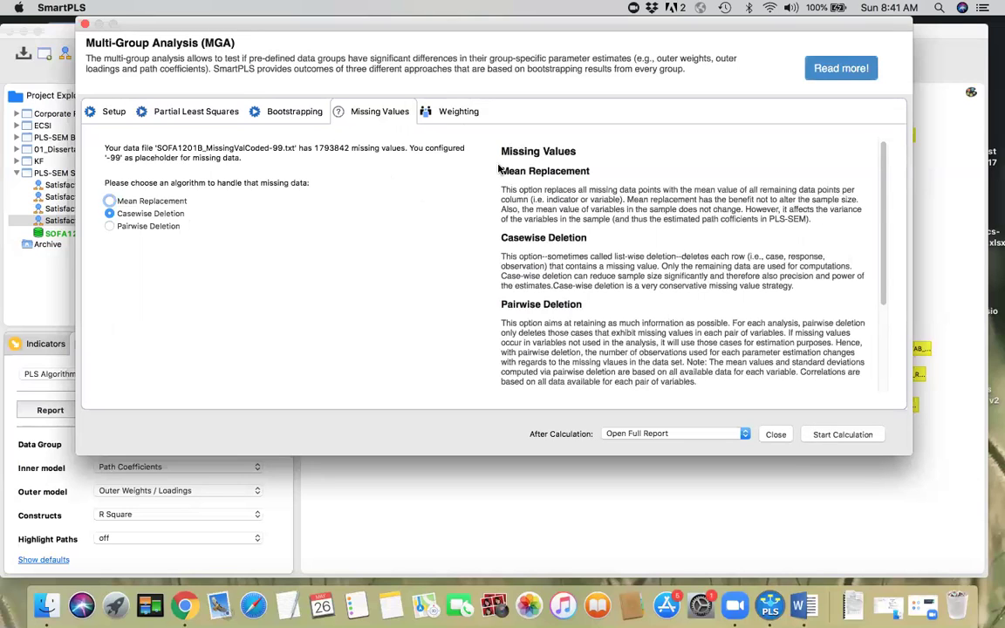
click(828, 436)
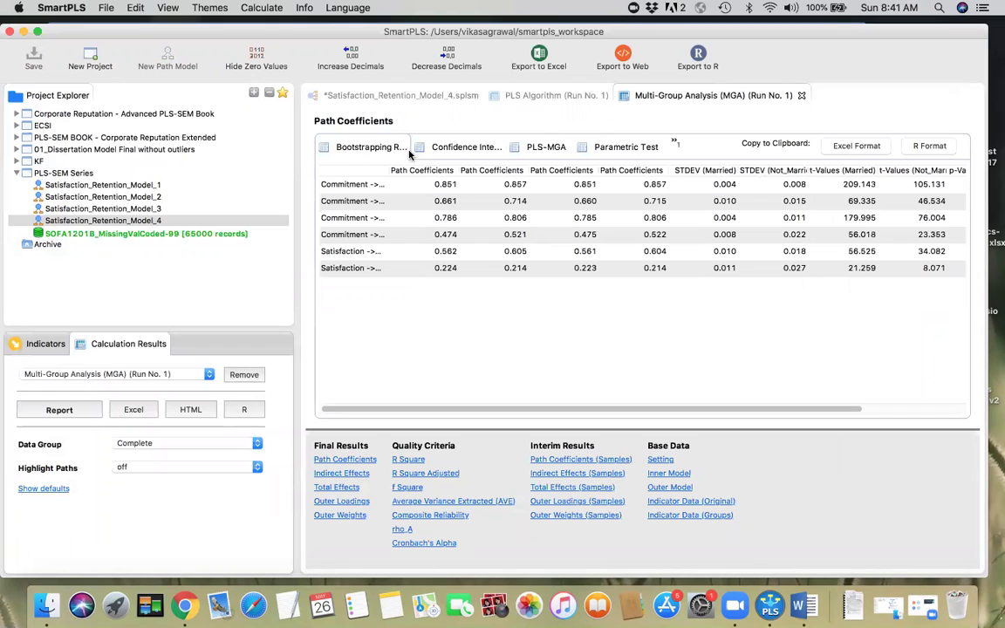
Widen the path name and coefficient columns in the MGA bootstrapping results and examine the coefficients, t-values and p-values of both groups.
drag(387, 171, 468, 171)
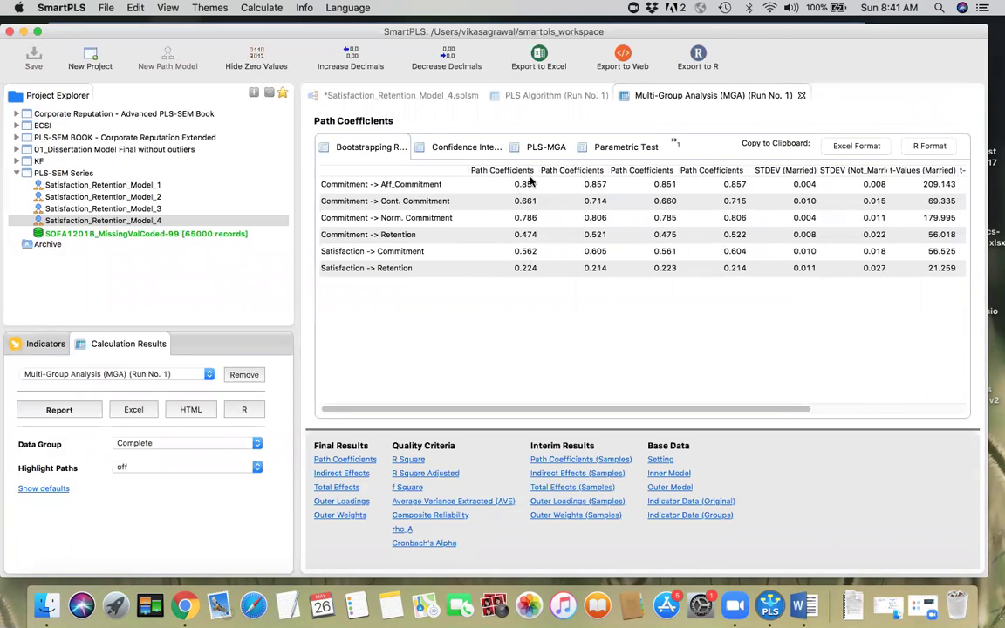
drag(596, 171, 656, 171)
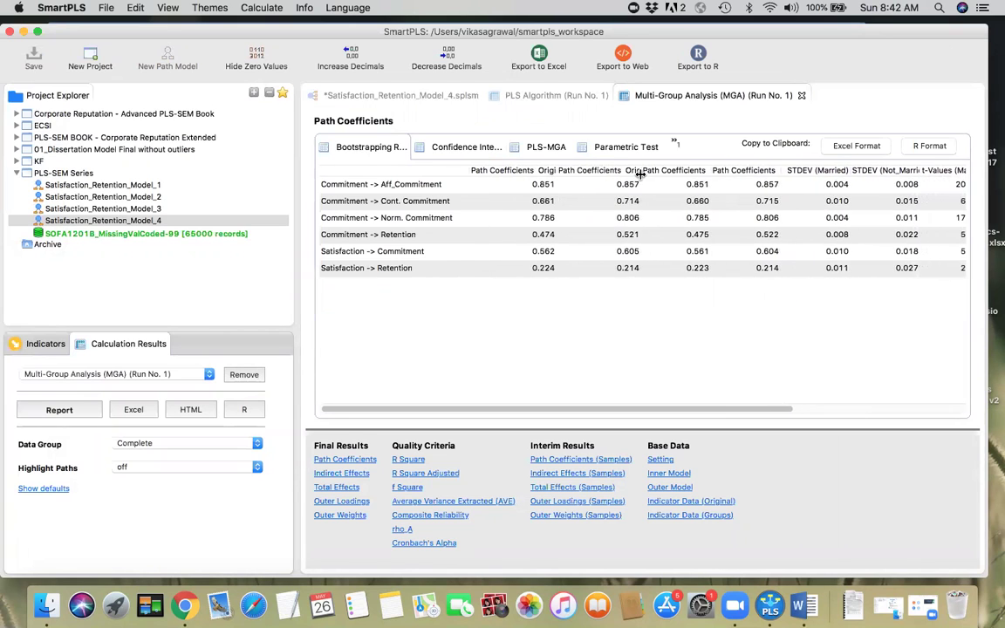
scroll(666, 411, right, 5)
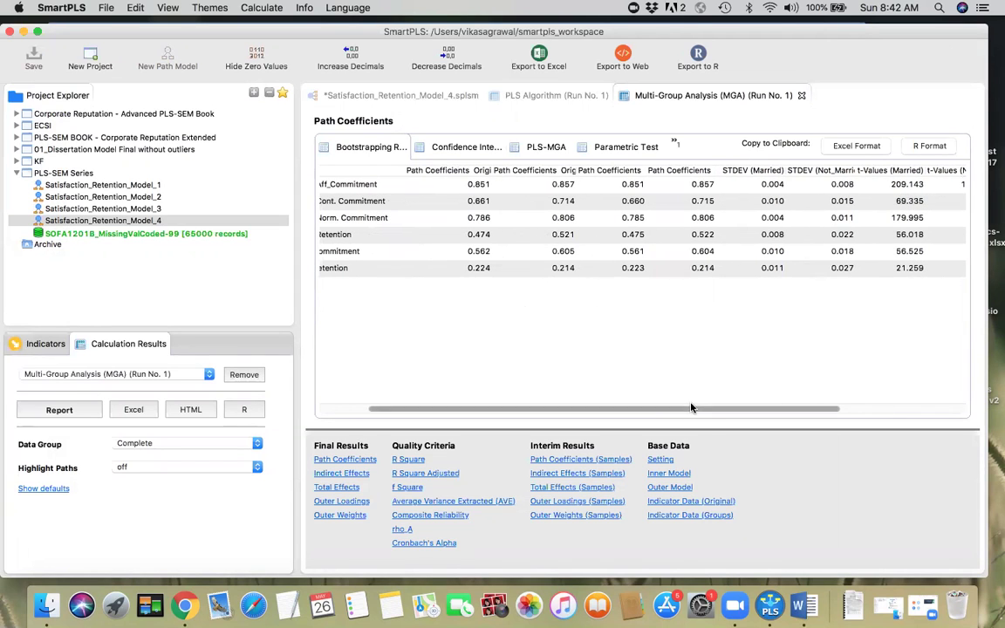
drag(729, 409, 873, 413)
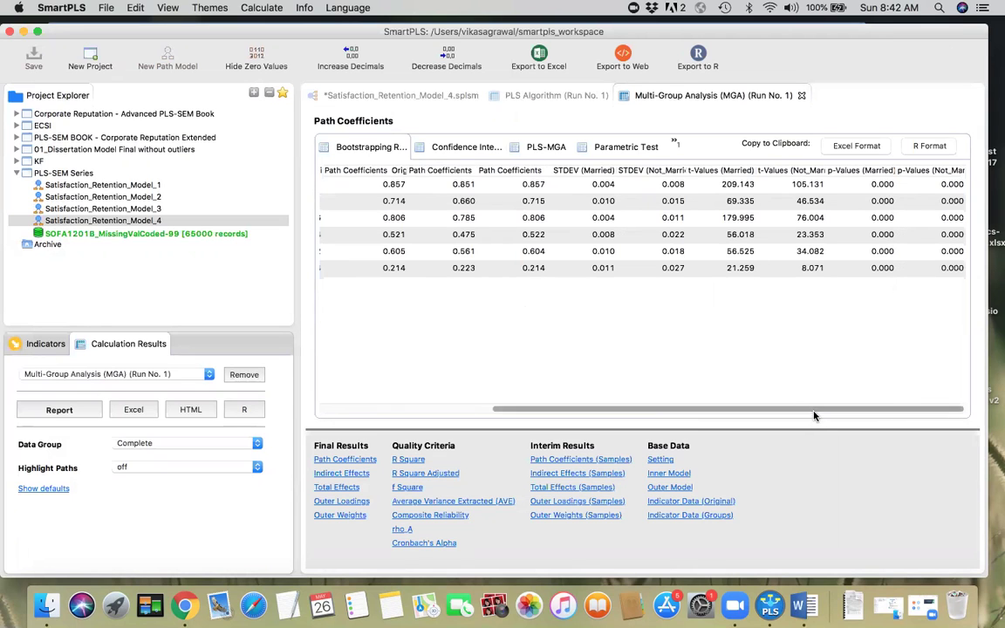
drag(752, 414, 628, 413)
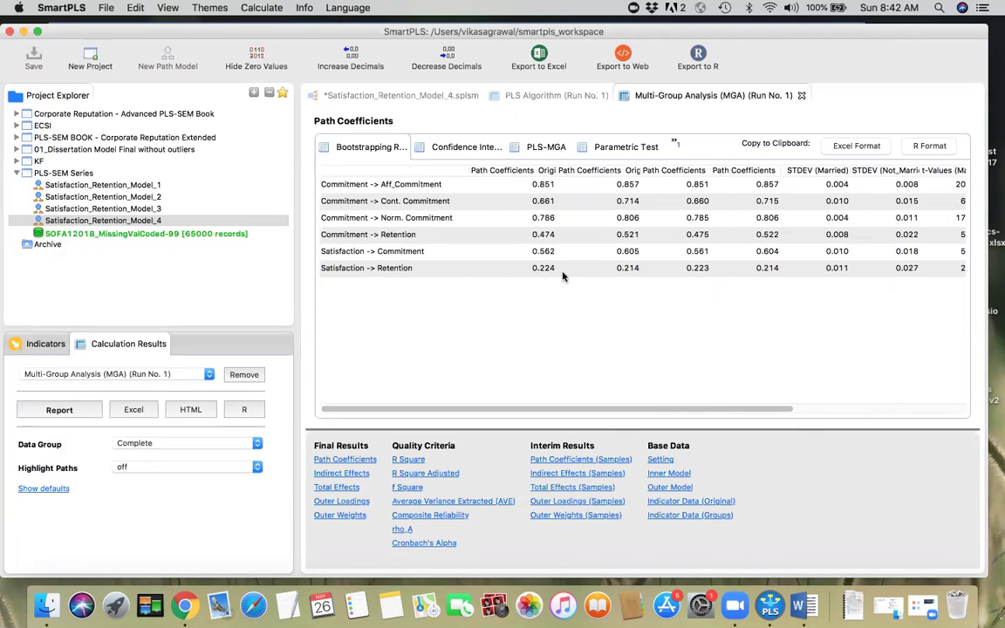
drag(553, 171, 596, 171)
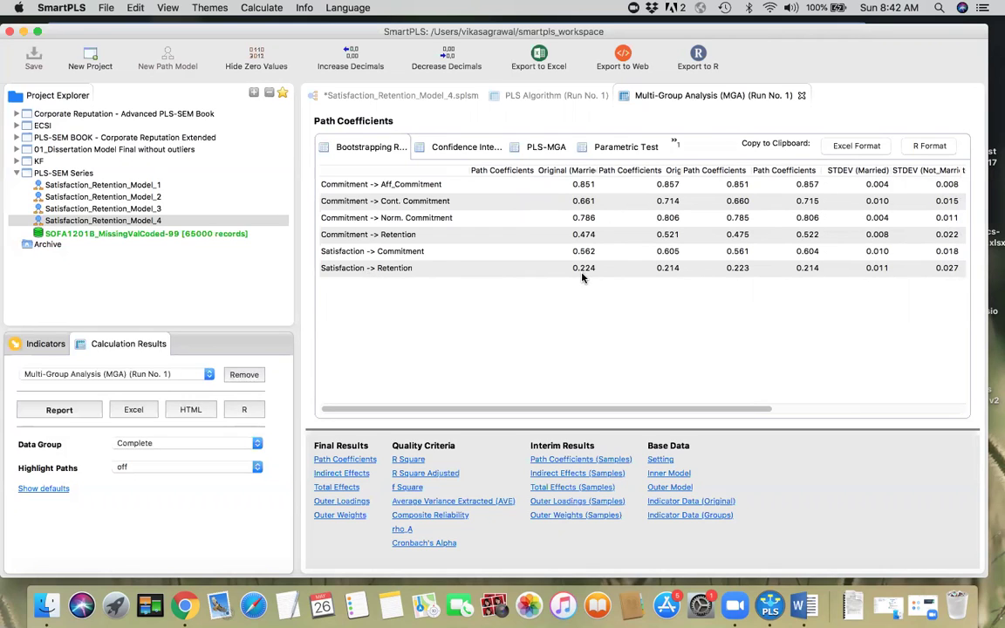
Cross-check the MGA path coefficients against the PLS Algorithm (Run No. 1) values on the model diagram for Married and Not_Married.
click(413, 97)
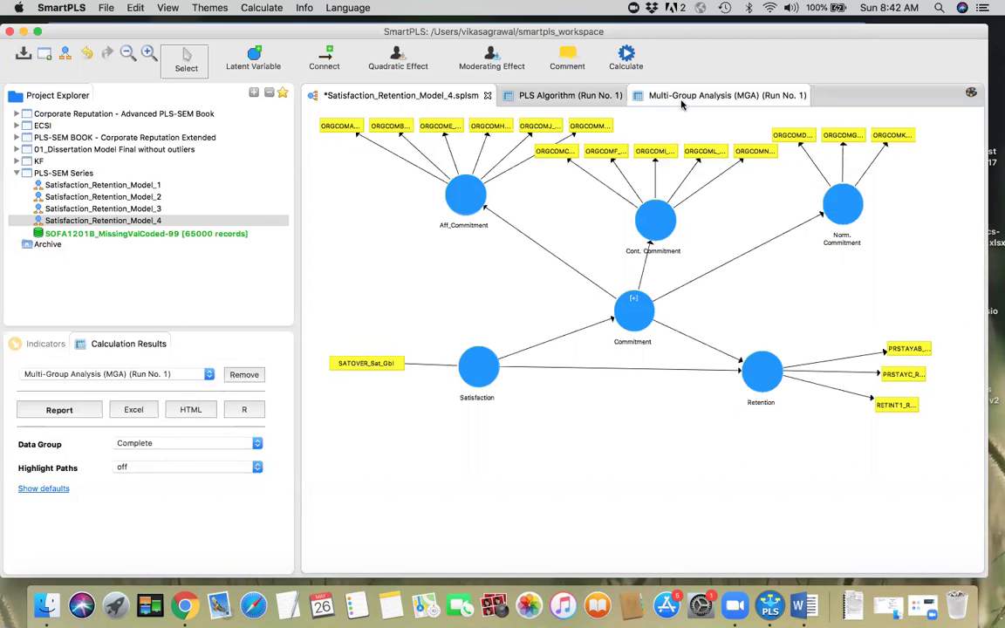
click(541, 98)
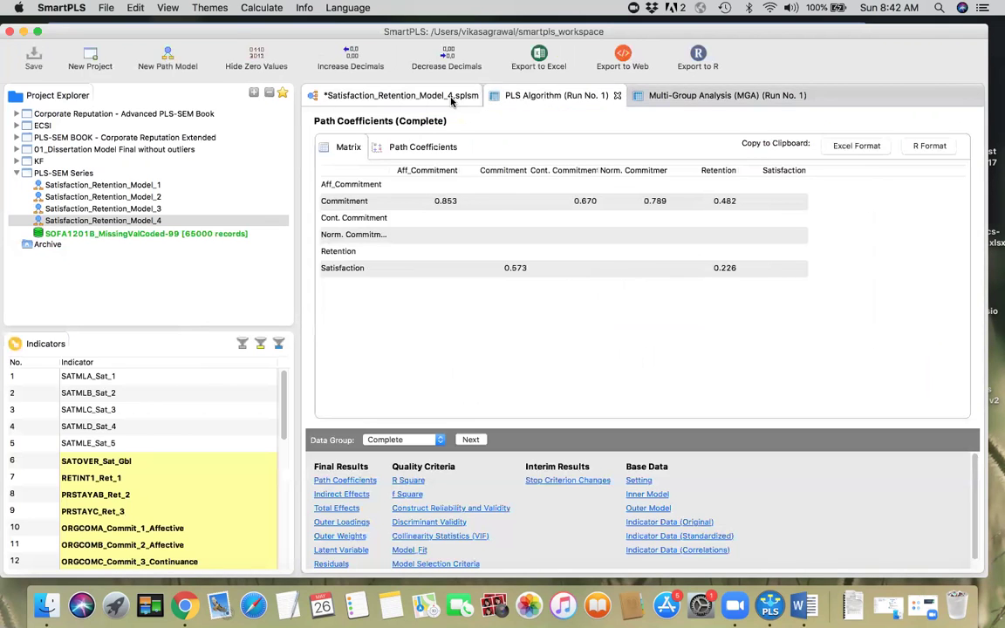
click(454, 96)
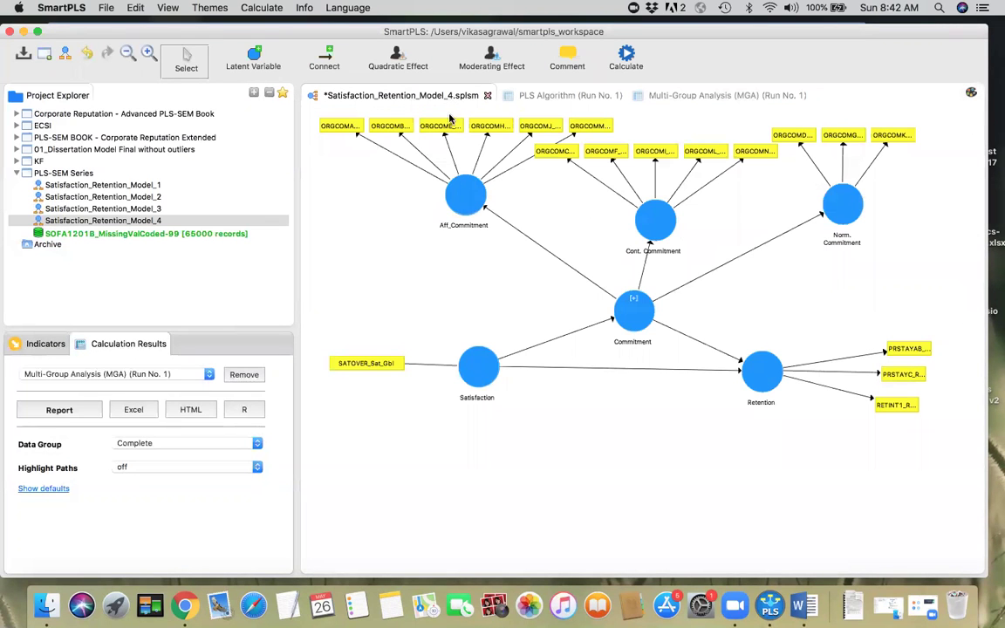
click(187, 374)
click(170, 386)
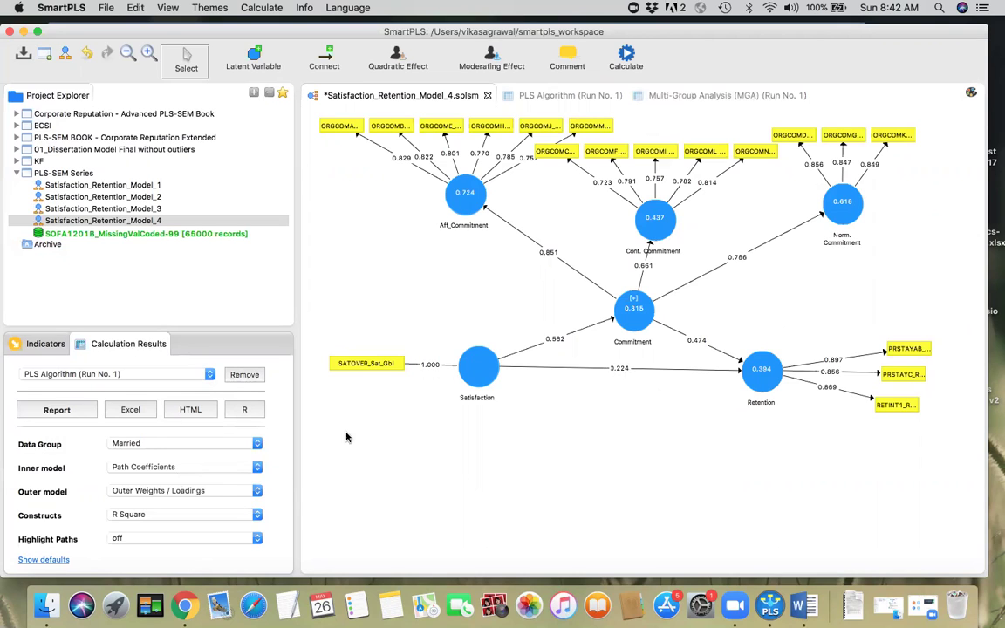
click(187, 445)
click(179, 454)
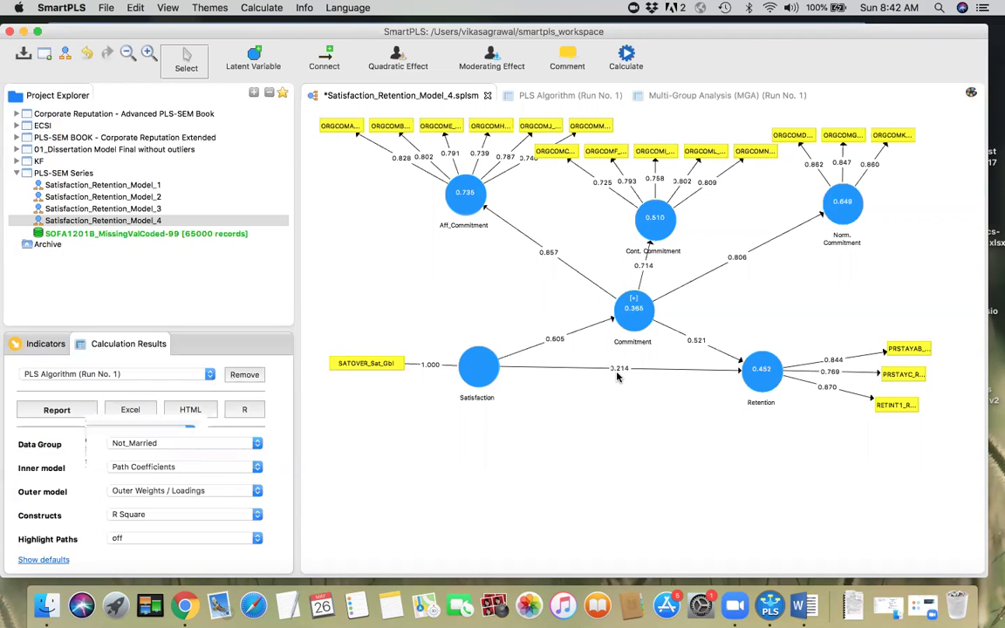
click(695, 98)
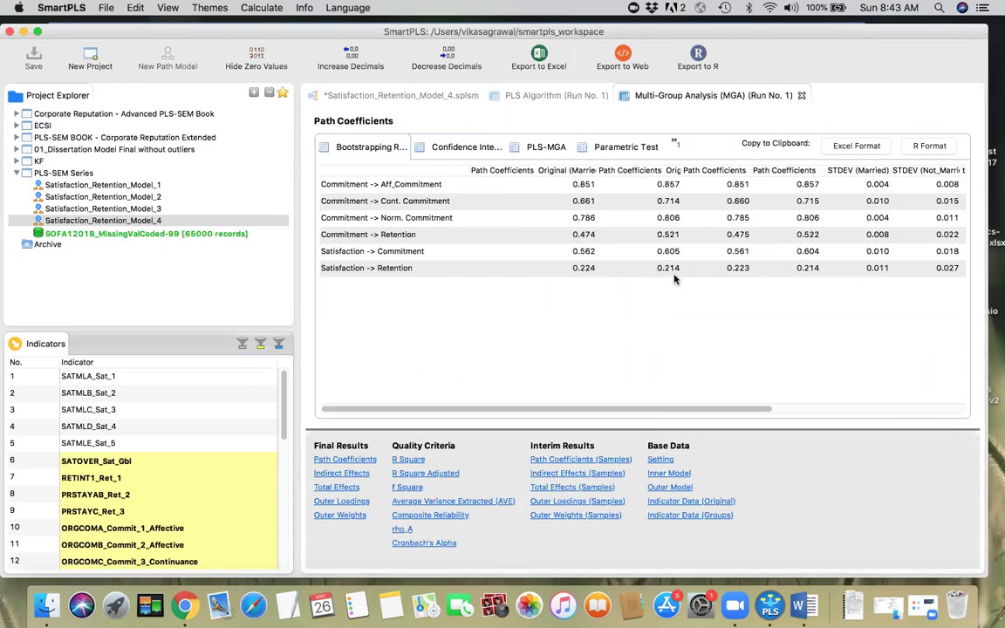
Review the path coefficients' confidence intervals, and widen the PLS-MGA columns to examine the group differences and p-values for each path.
click(470, 147)
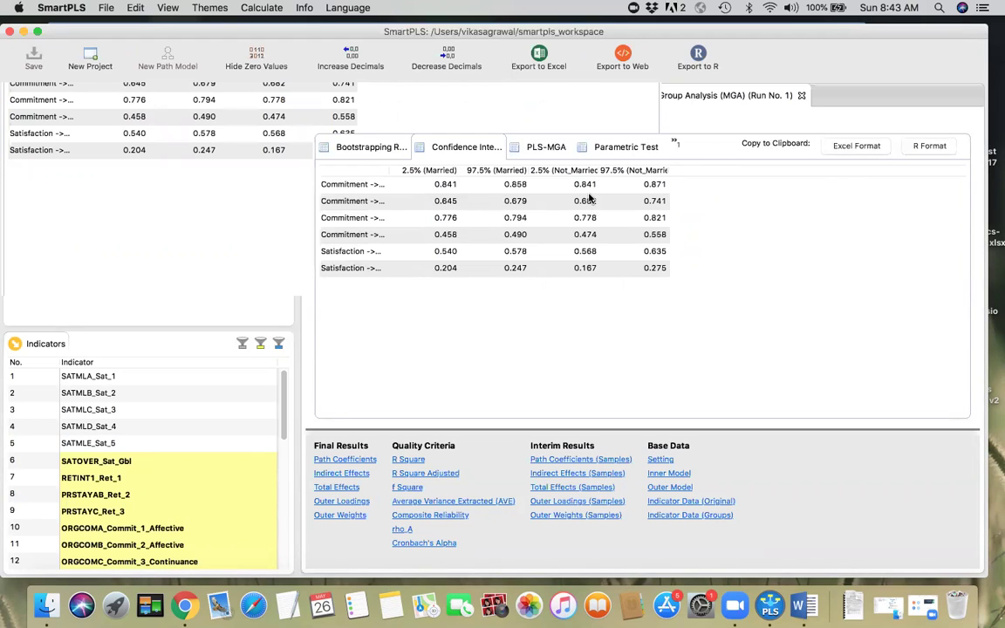
click(540, 148)
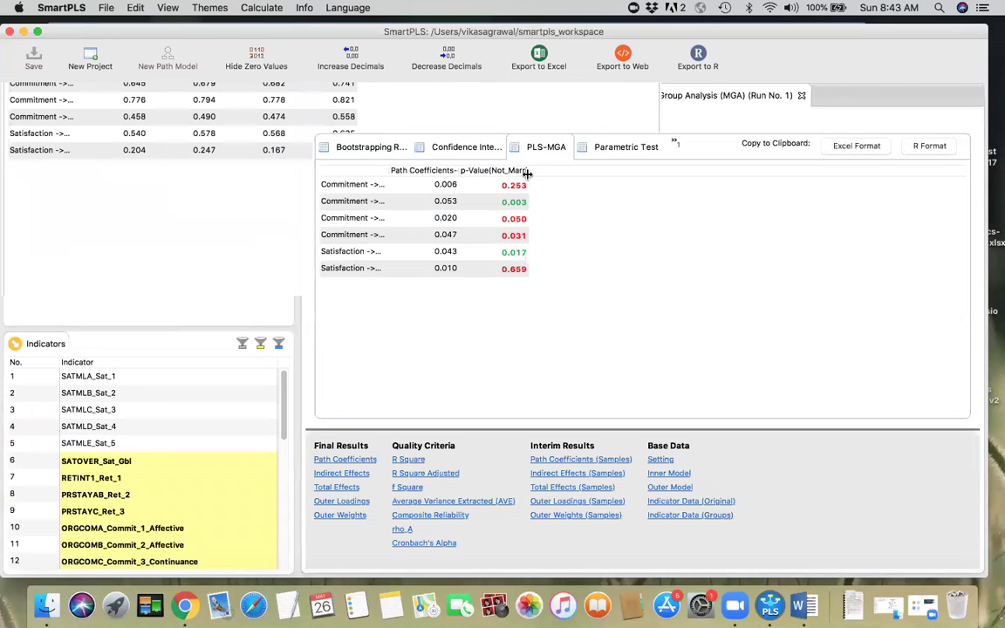
drag(528, 171, 622, 178)
drag(469, 171, 603, 172)
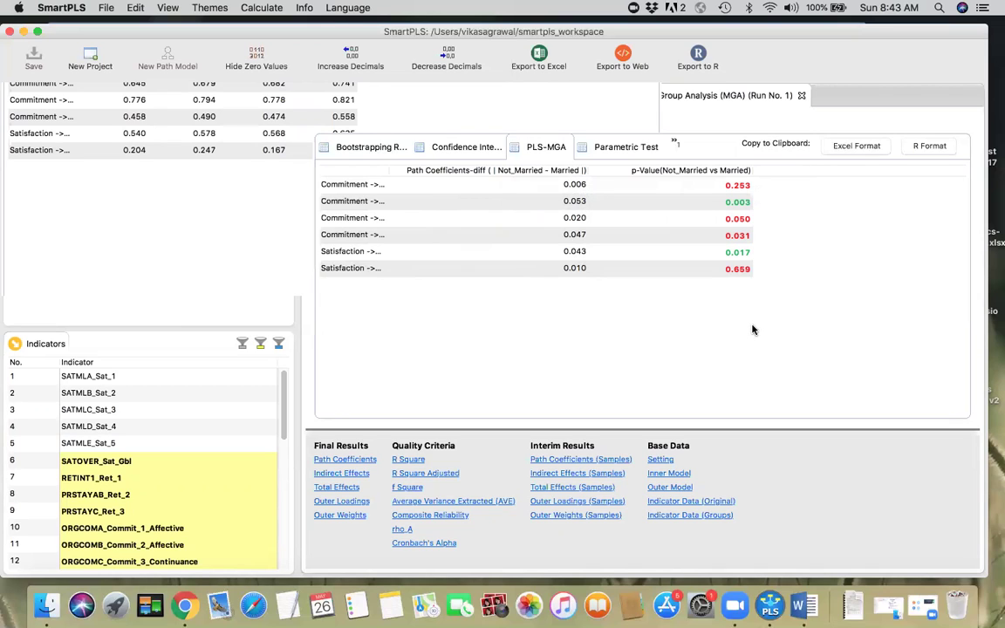
drag(391, 171, 463, 174)
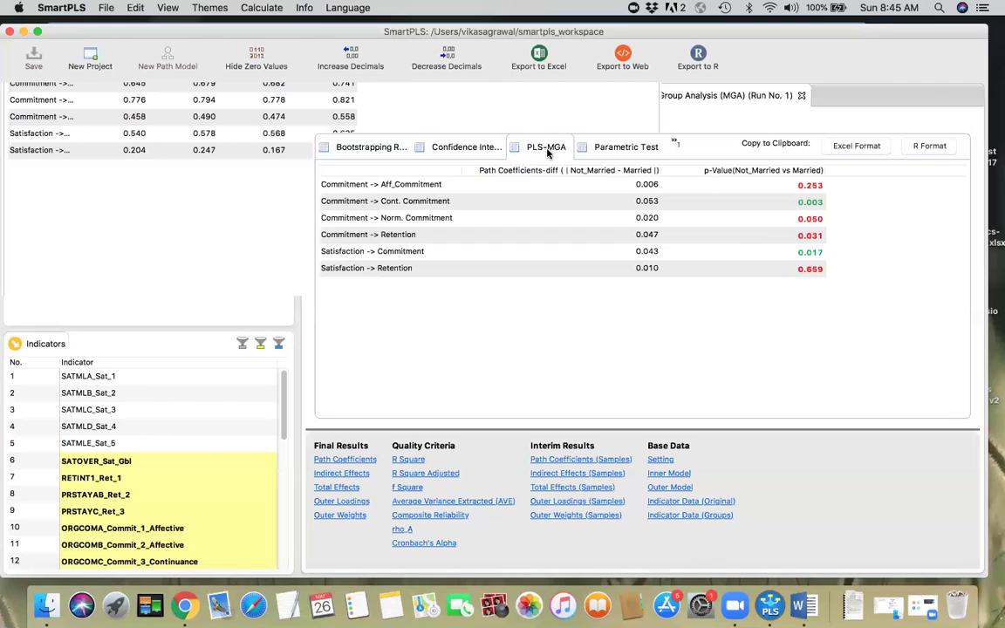
Show the Parametric Test results for the path coefficients and widen the t-value column comparing Not_Married with Married.
click(620, 149)
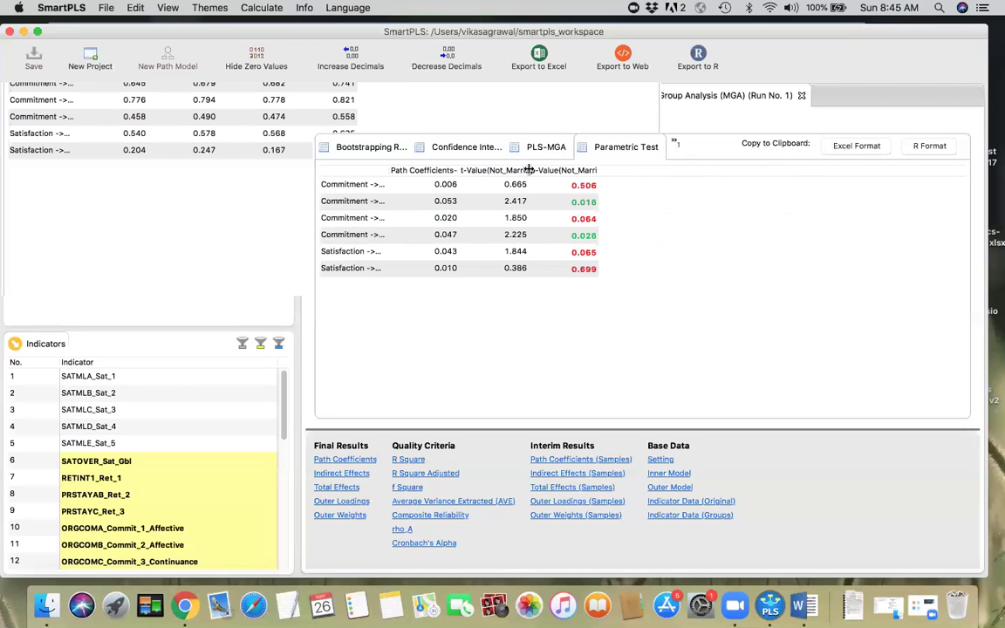
drag(529, 169, 590, 171)
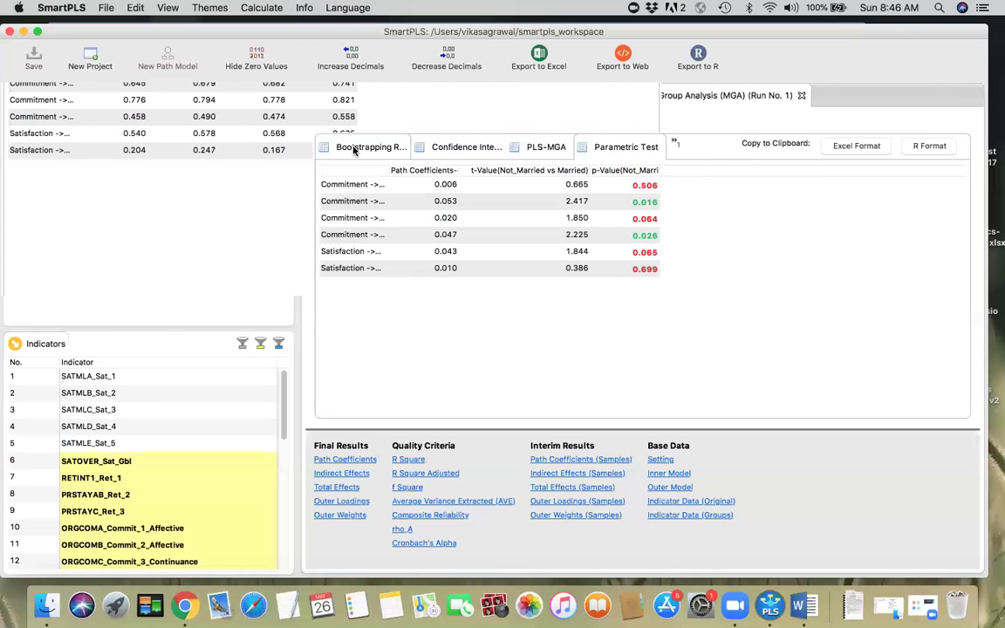
click(381, 98)
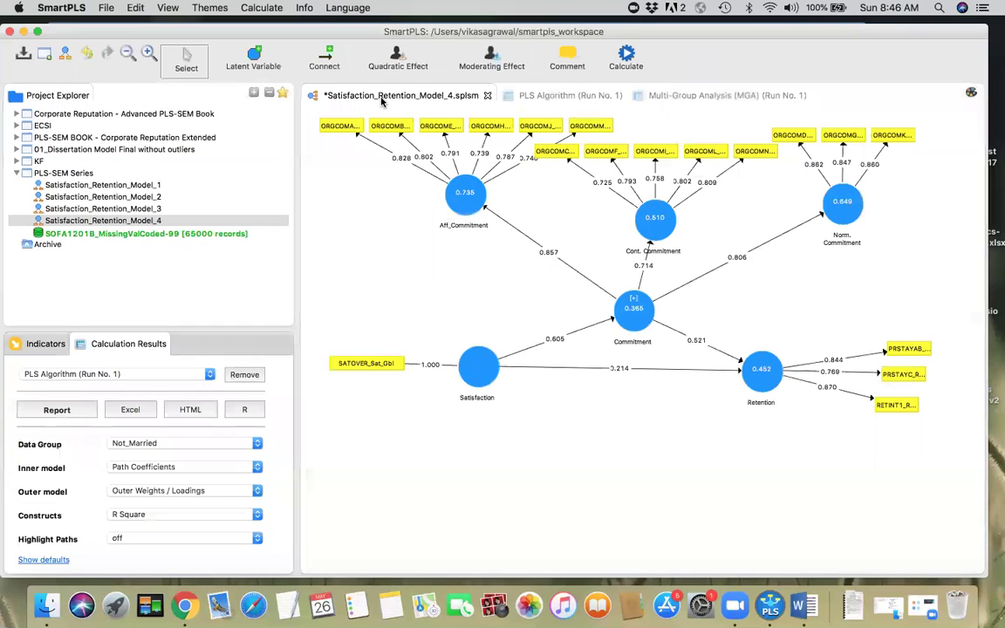
click(626, 57)
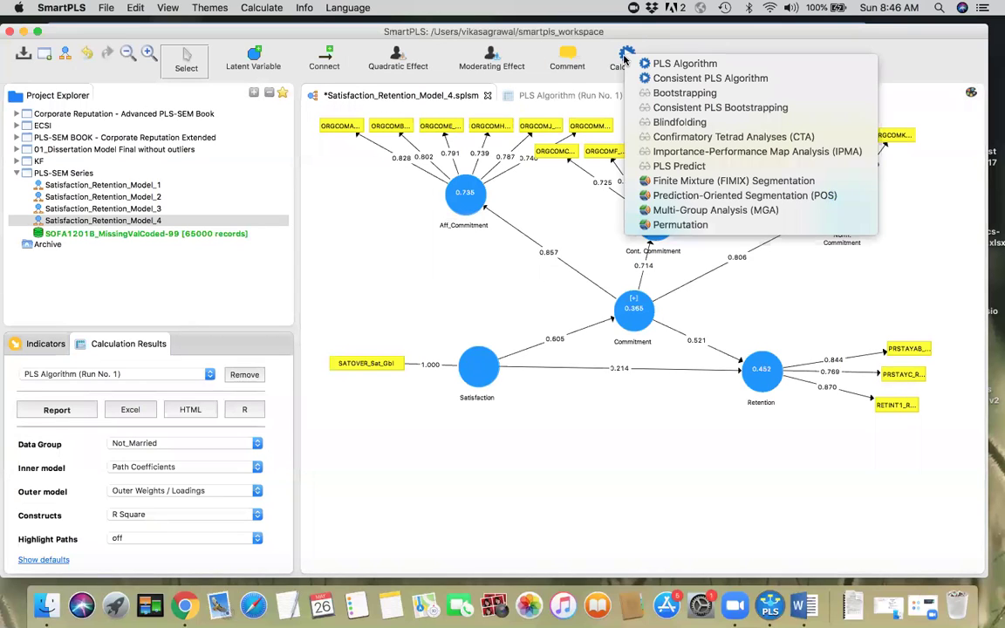
click(680, 210)
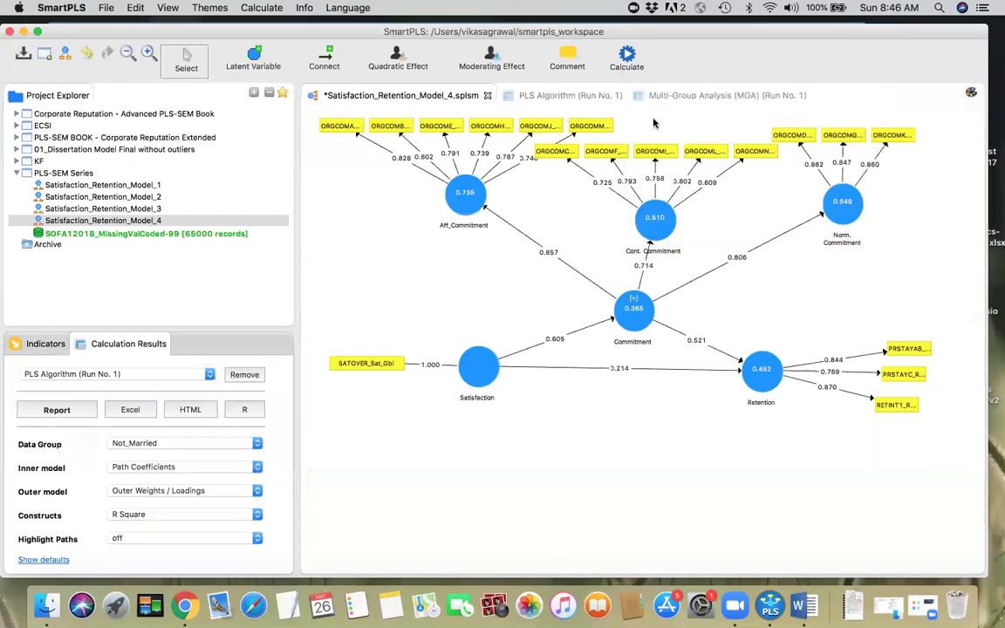
click(672, 98)
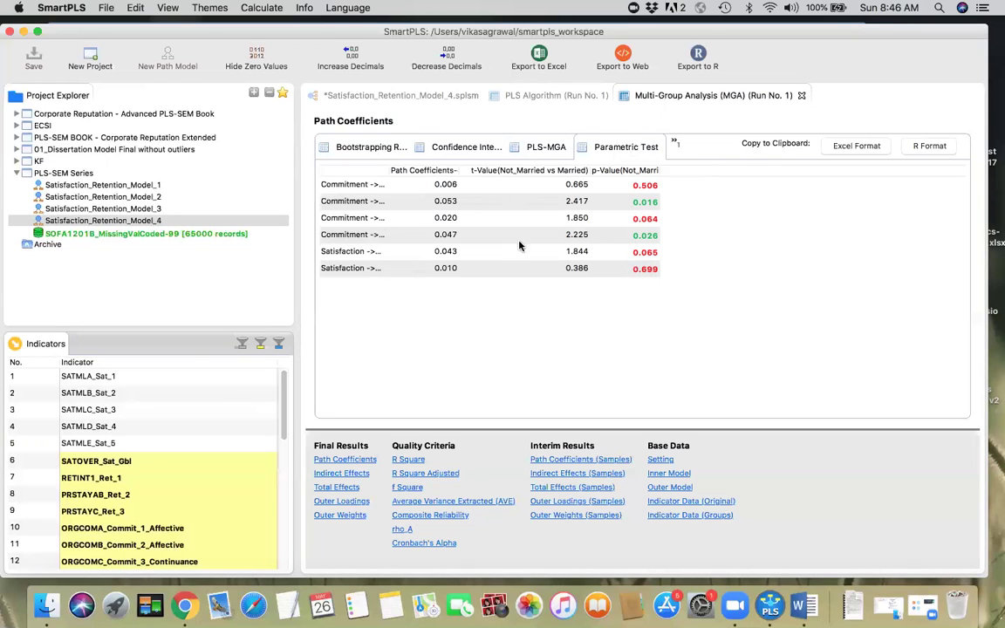
Widen the path name column in the Parametric Test and Welch-Satterthwait Test results and examine the p-values of each path.
drag(389, 174, 459, 174)
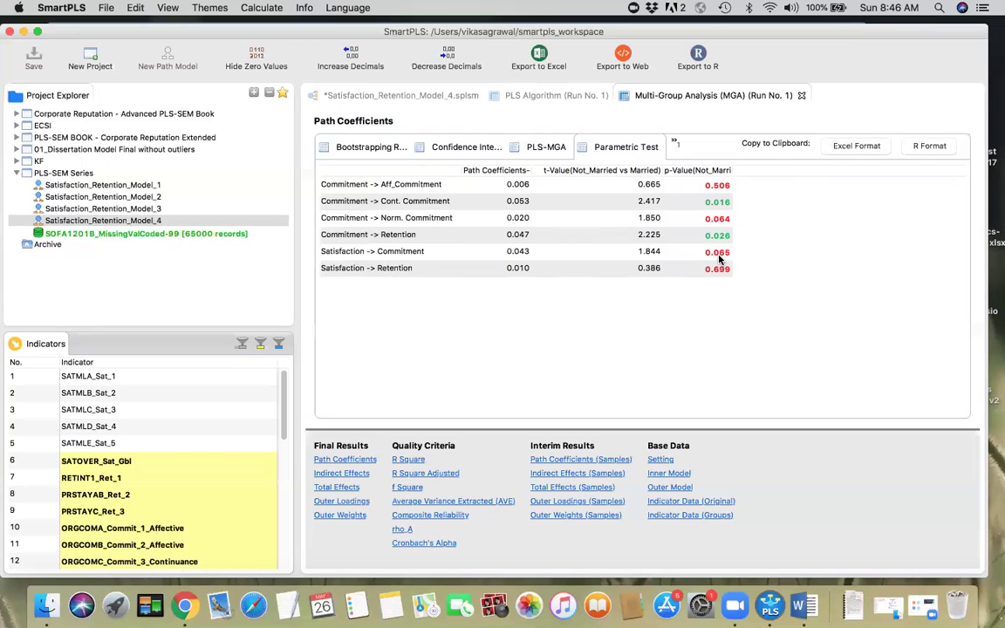
click(675, 142)
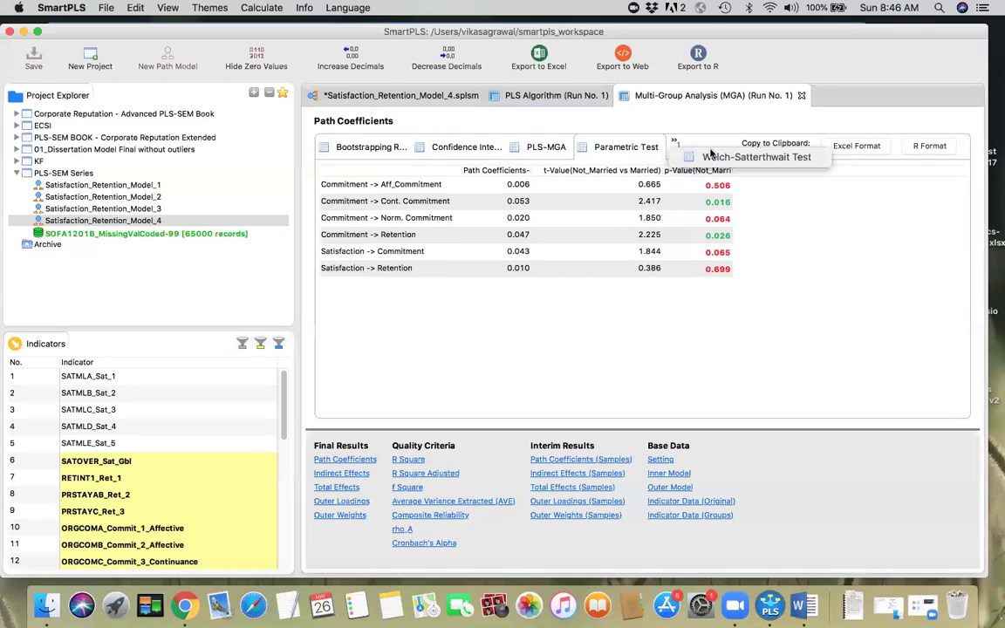
click(735, 160)
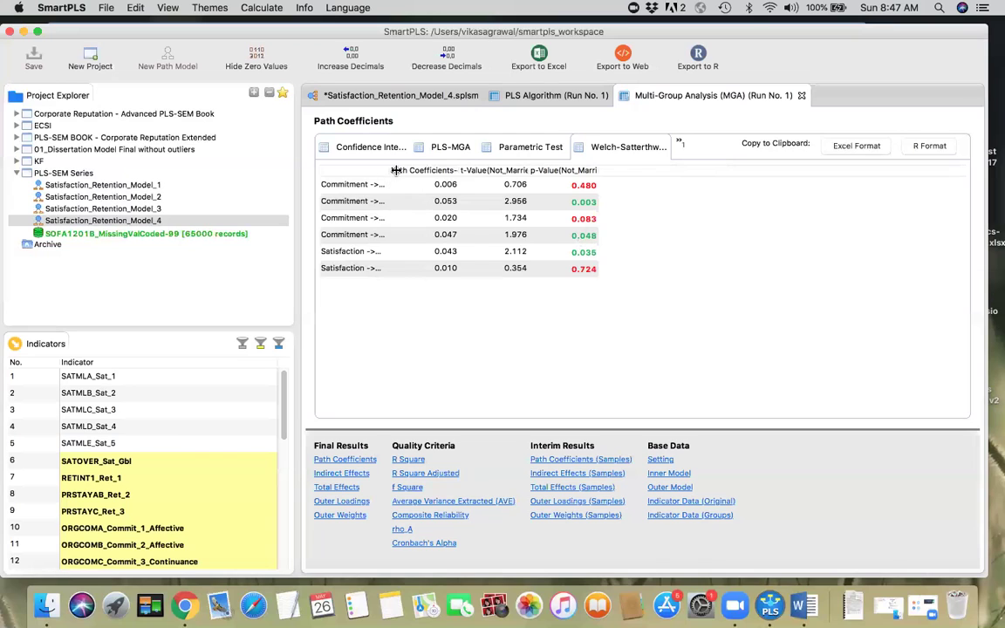
drag(397, 171, 459, 170)
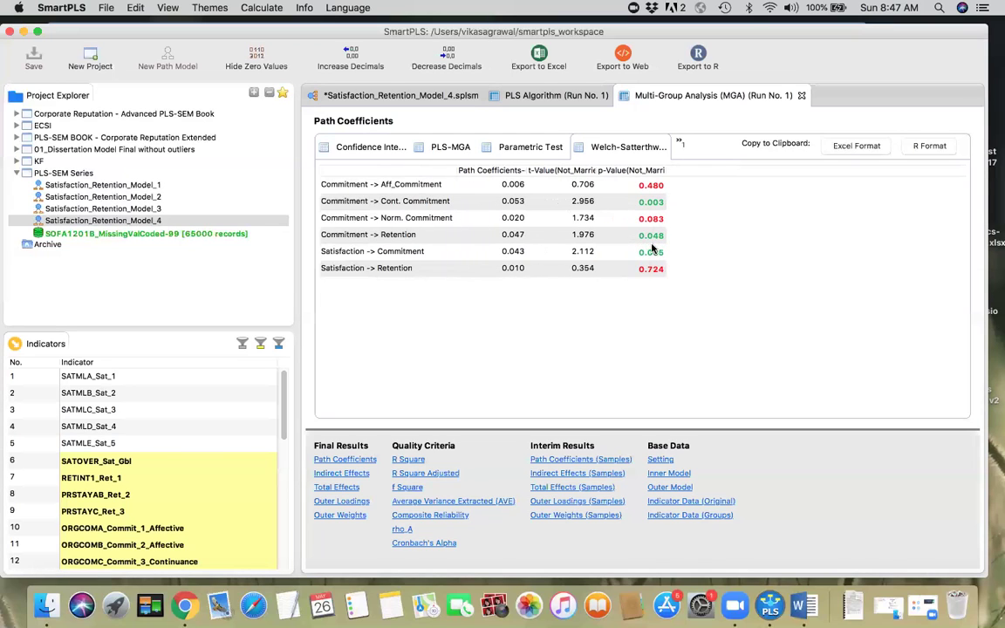
Compare the Parametric Test and PLS-MGA p-values again, and return to the Satisfaction_Retention_Model_4 diagram.
click(515, 149)
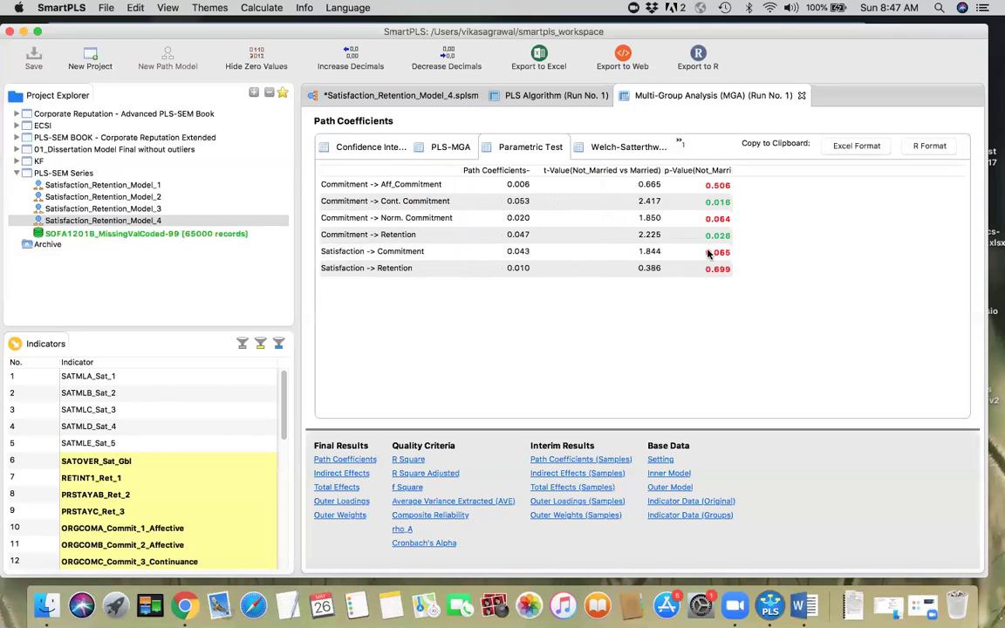
click(449, 148)
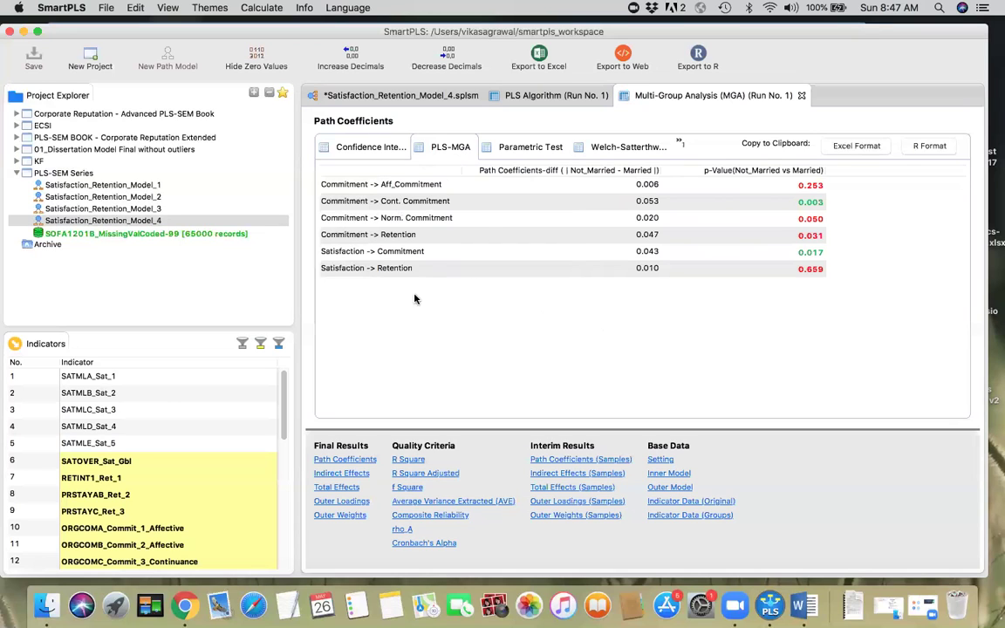
click(548, 98)
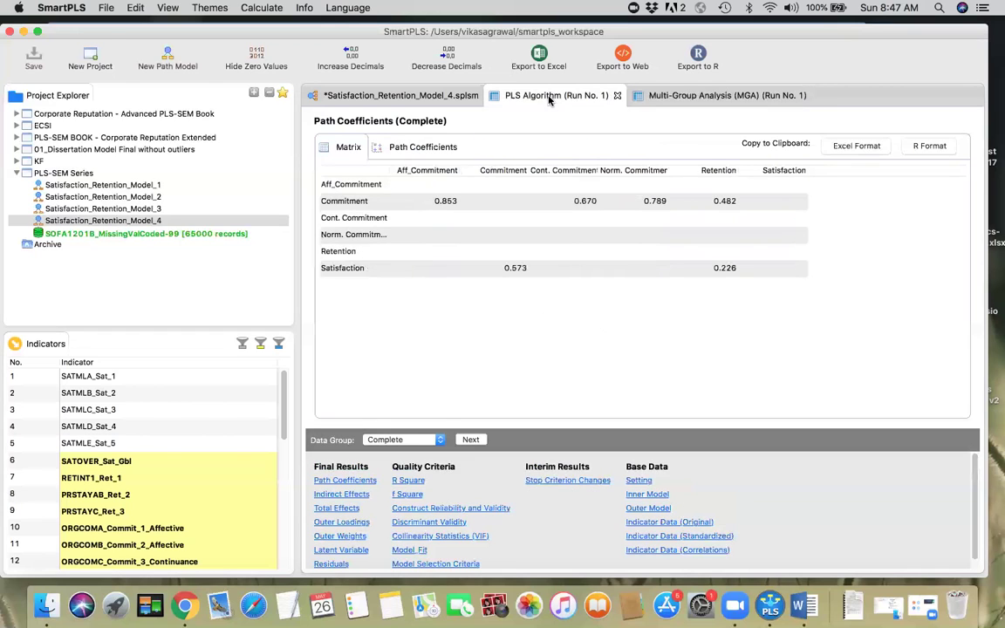
click(430, 97)
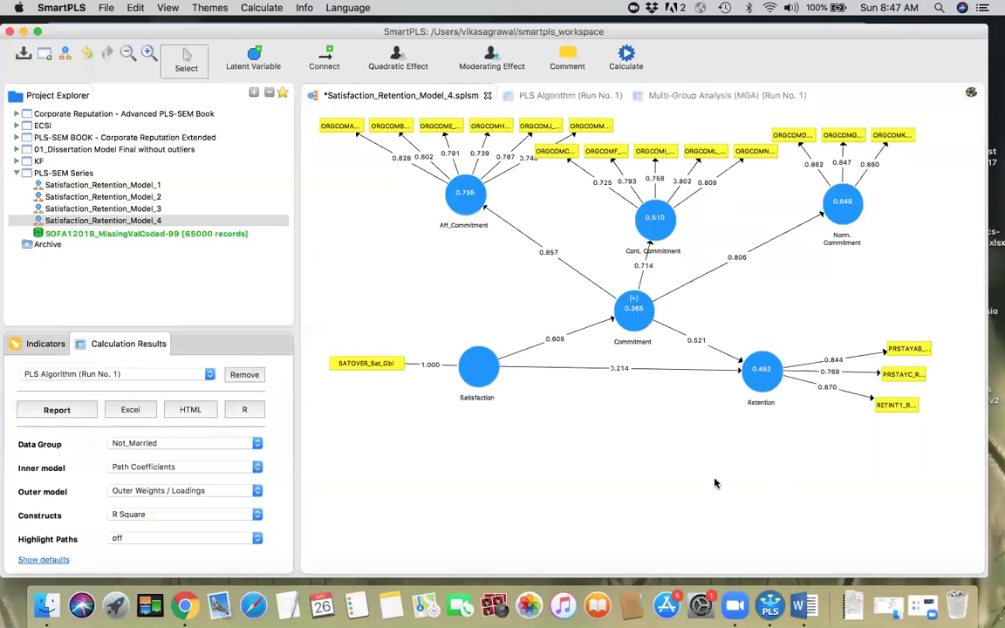